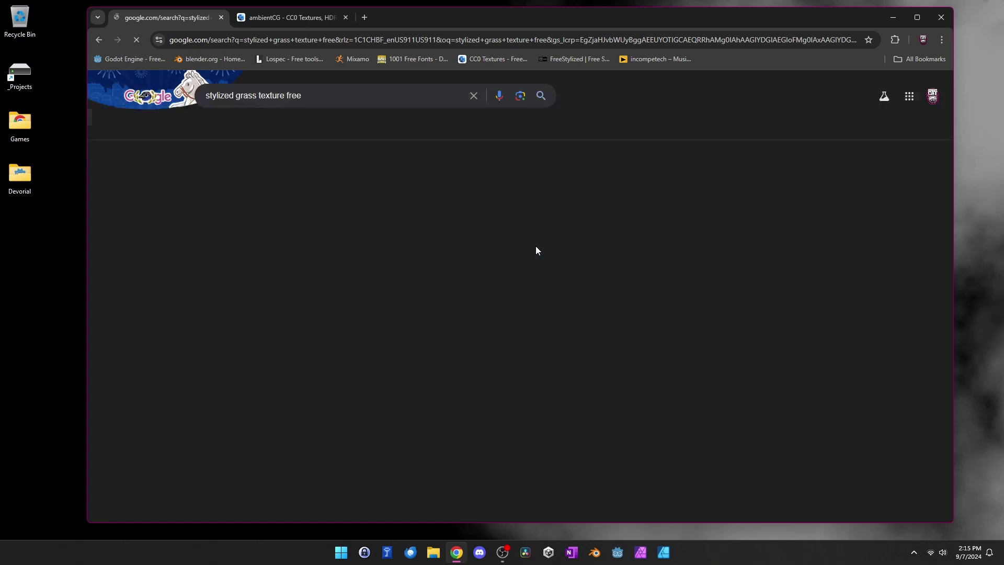
- Open Freepik's stylized grass texture results and preview the green realistic grass background with its download options
{"action": "left_click", "coordinate": [284, 438]}
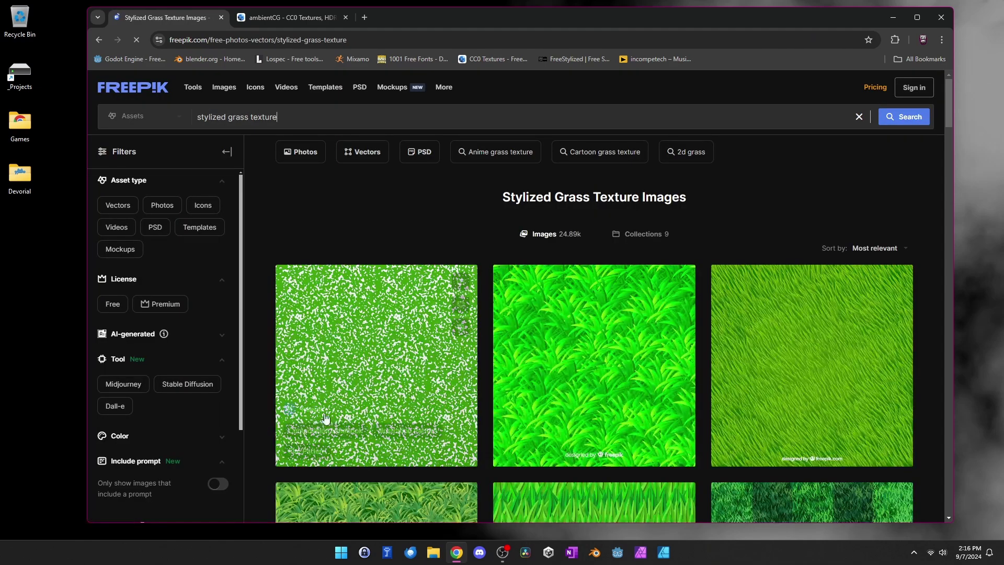
{"action": "scroll", "coordinate": [784, 213], "scroll_direction": "down", "scroll_amount": 3}
{"action": "left_click", "coordinate": [789, 240]}
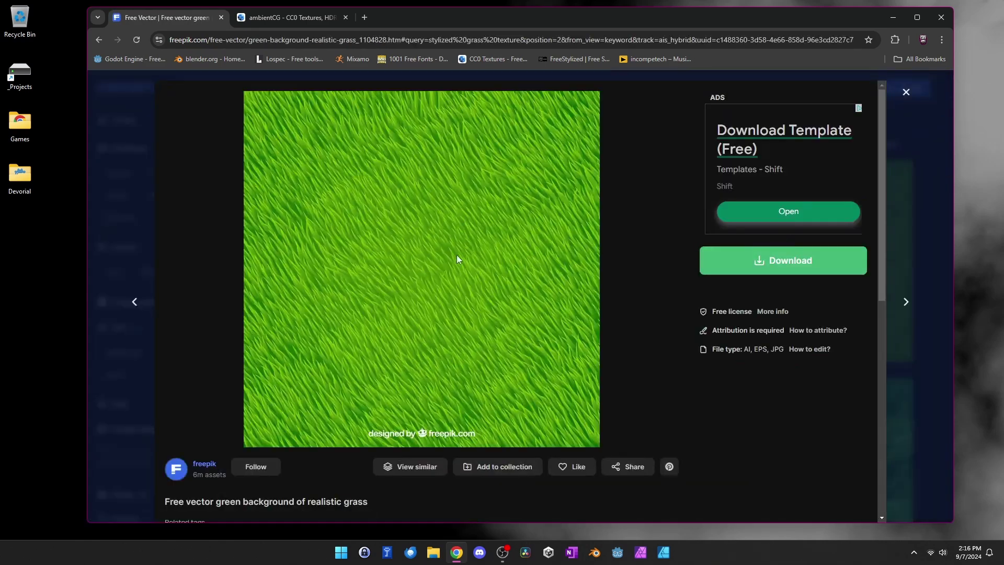
{"action": "left_click", "coordinate": [787, 260]}
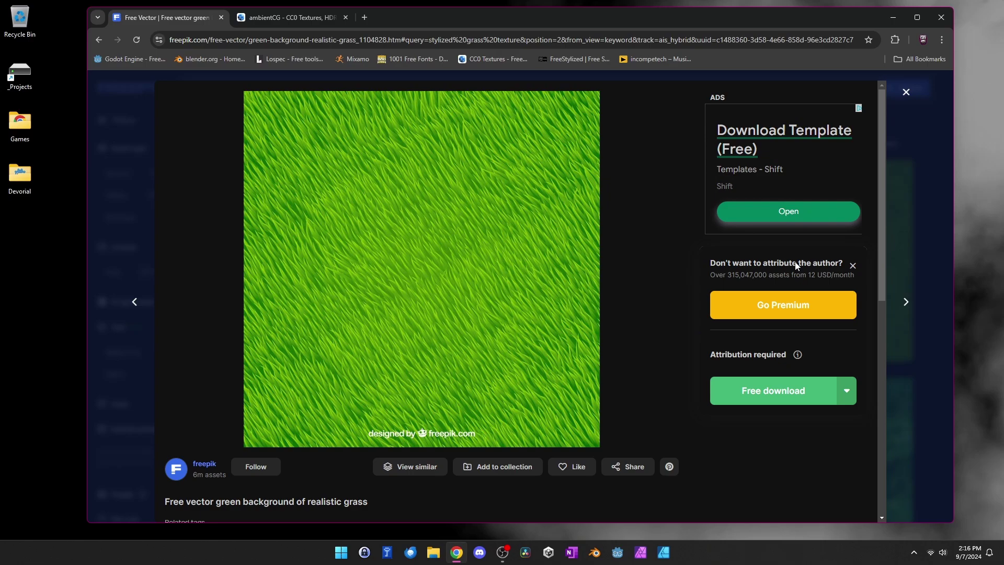
{"action": "right_click", "coordinate": [99, 40]}
{"action": "left_click", "coordinate": [157, 61]}
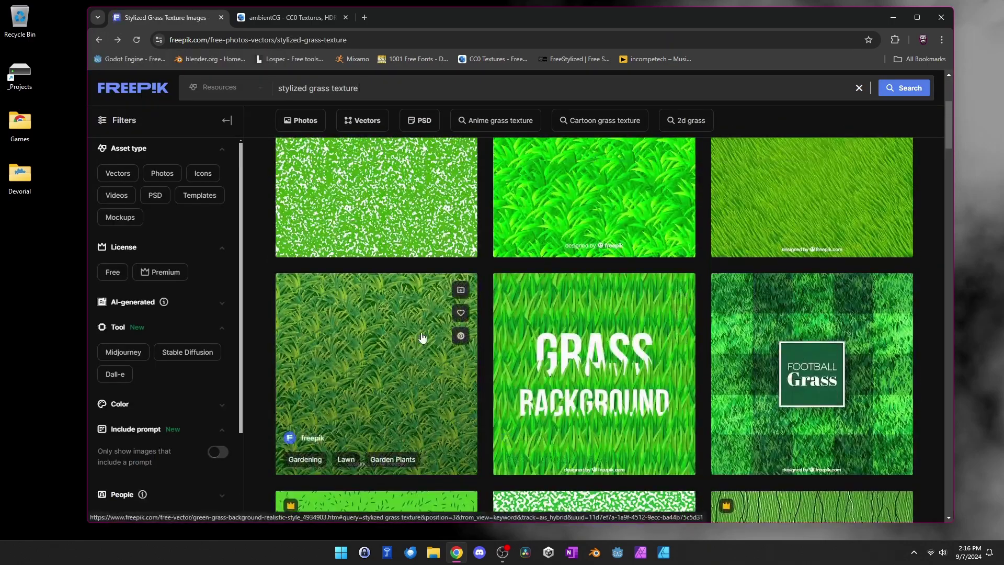
- Preview other grass vectors in the results and download the free vector "green background of realistic grass"
{"action": "left_click", "coordinate": [423, 337]}
{"action": "key", "text": "alt+Left"}
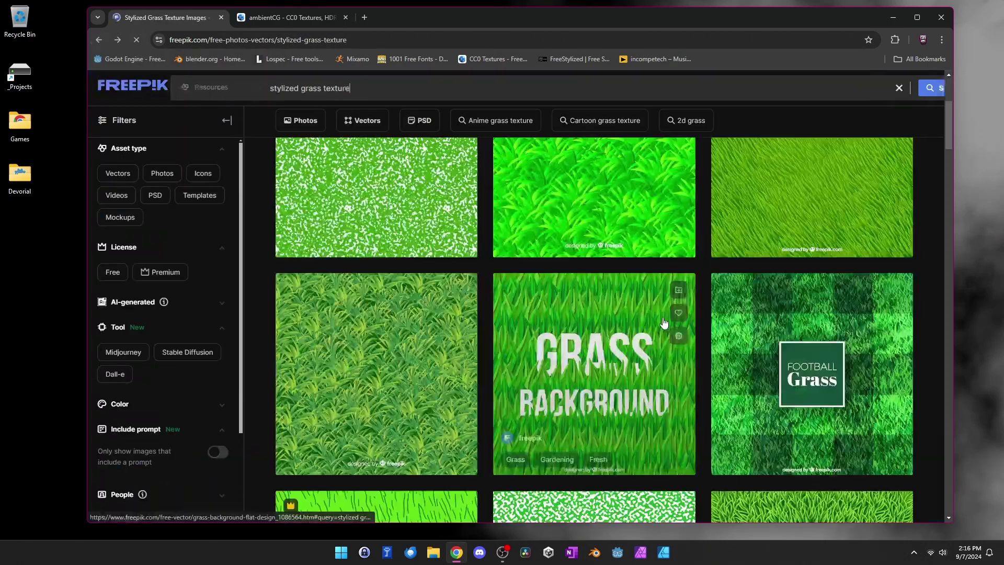
{"action": "left_click", "coordinate": [602, 302]}
{"action": "key", "text": "alt+Left"}
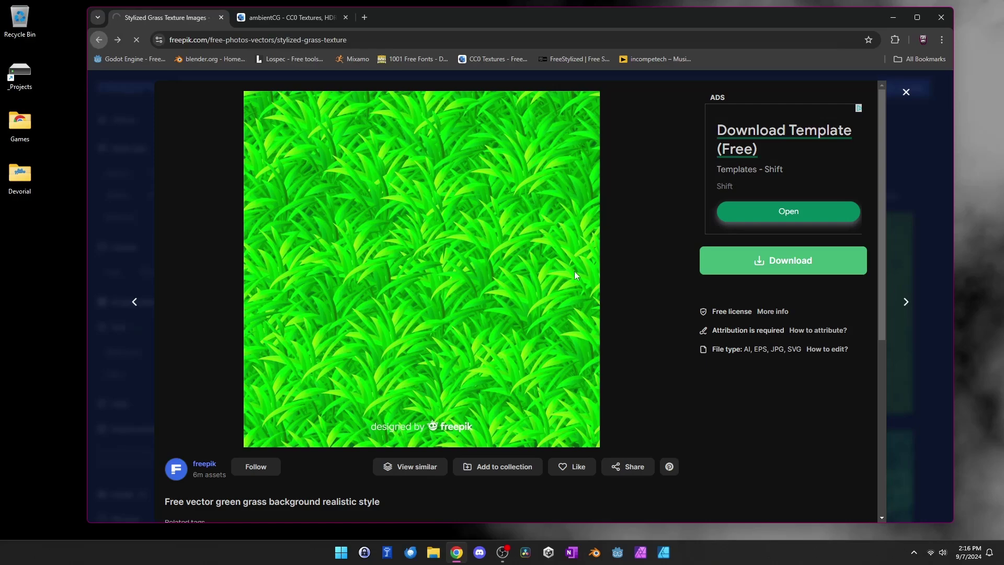
{"action": "left_click", "coordinate": [716, 401]}
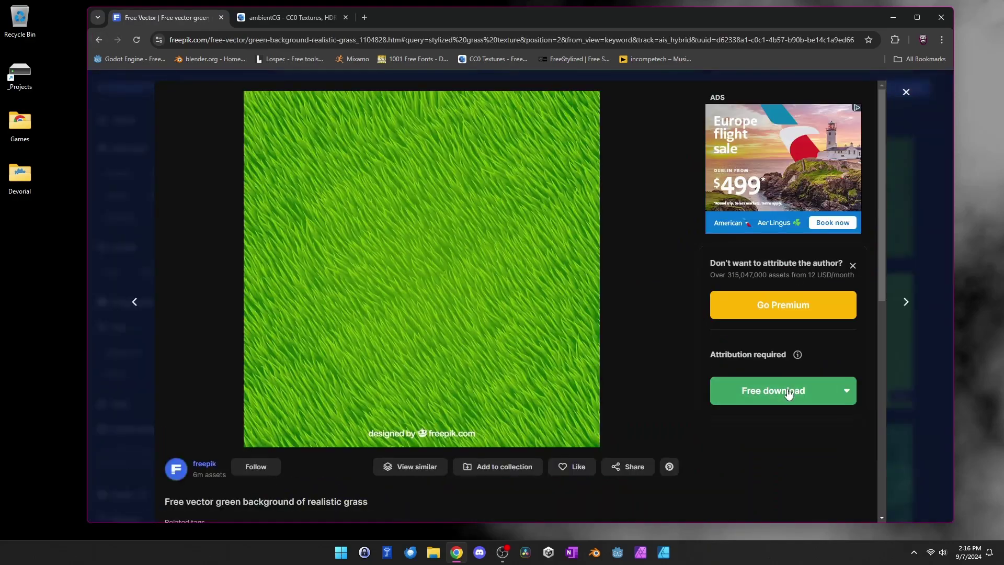
- Search the ambientCG materials for "grass" and download the Grass 004 material as the 1K-JPG zip
{"action": "left_click", "coordinate": [332, 19]}
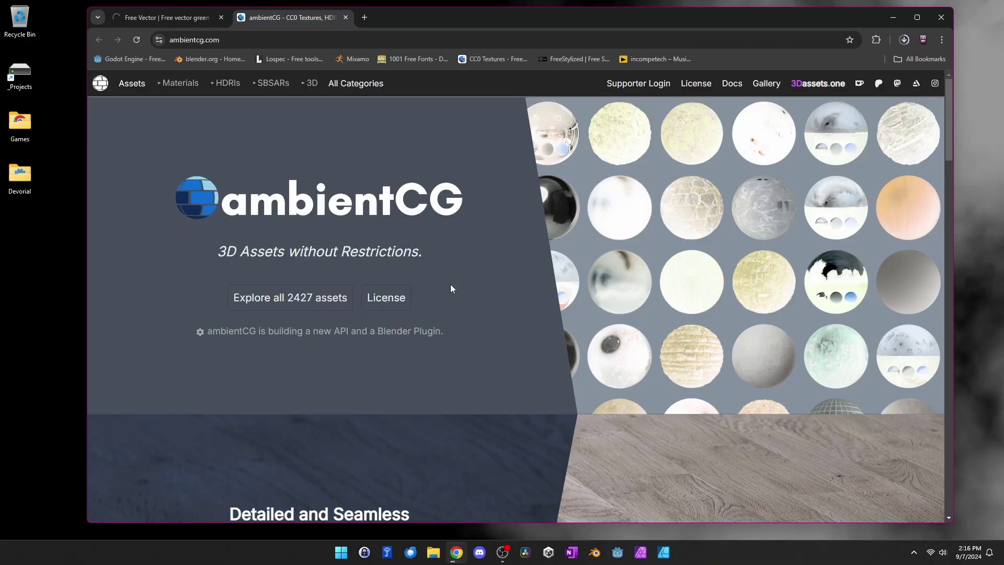
{"action": "left_click", "coordinate": [181, 85]}
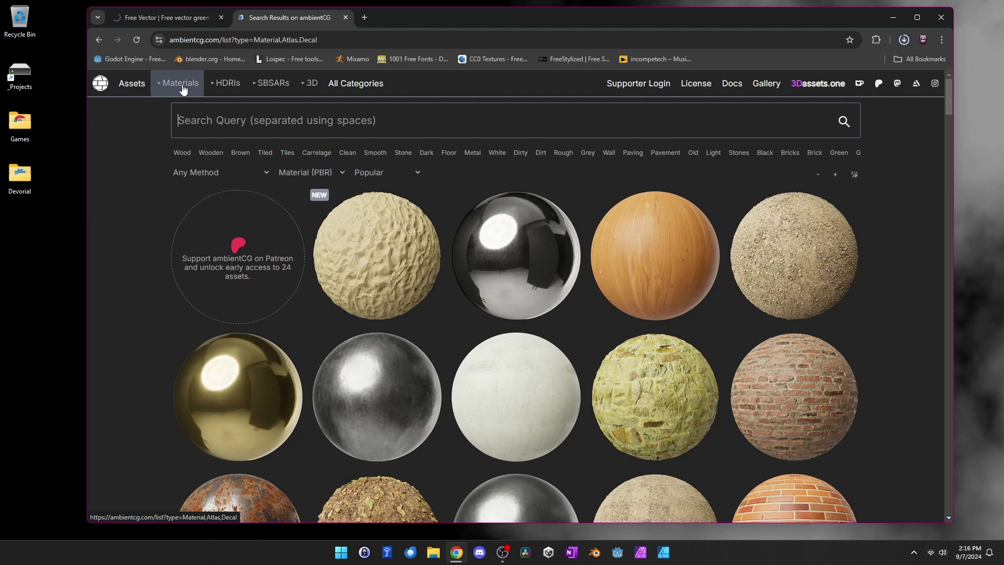
{"action": "type", "text": "grass"}
{"action": "key", "text": "Return"}
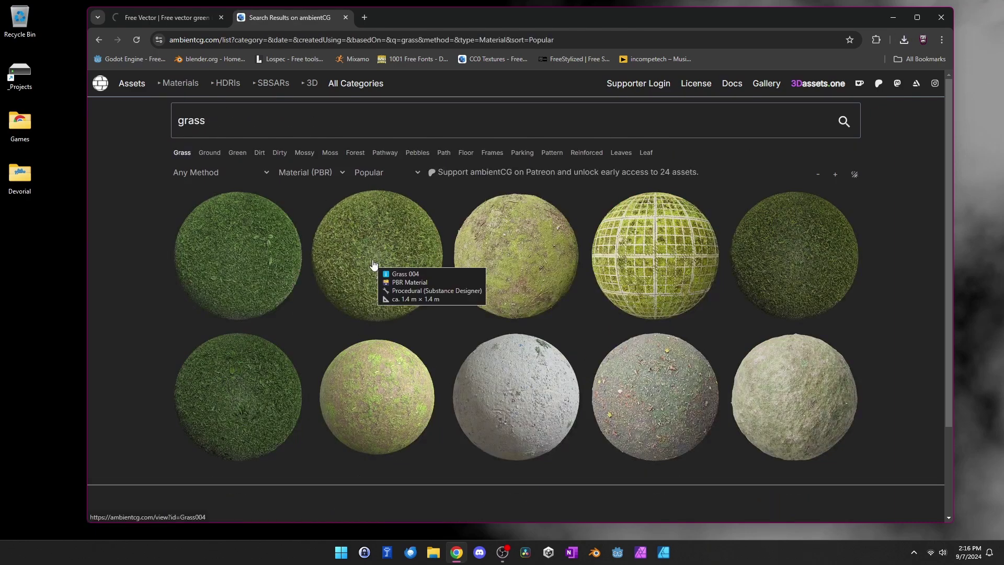
{"action": "left_click", "coordinate": [374, 265]}
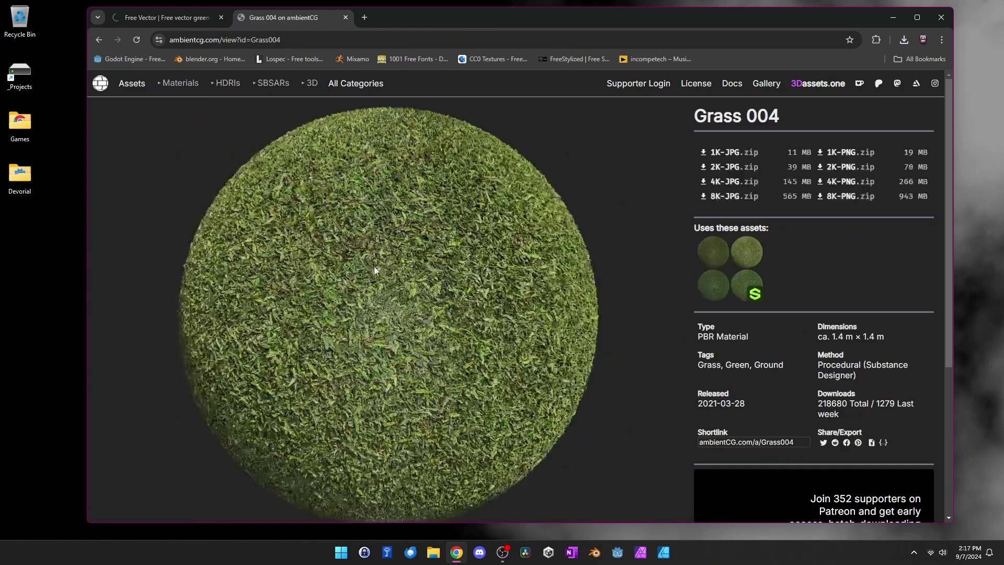
{"action": "left_click", "coordinate": [737, 155]}
- Show the downloads in their folder and put Grass004_1K-JPG.zip and green-background-realistic-grass.zip on the desktop, closing the browser
{"action": "left_click", "coordinate": [903, 42]}
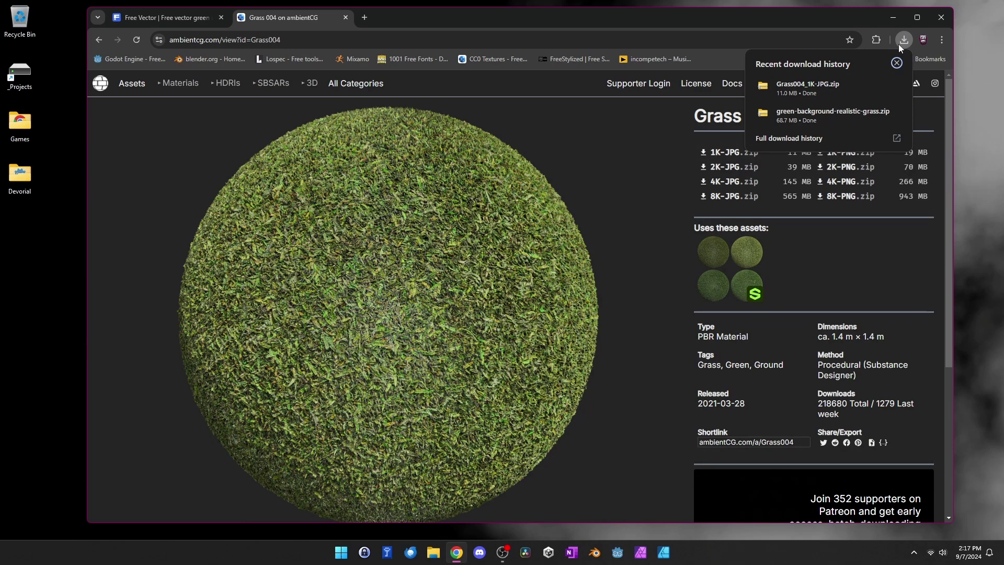
{"action": "left_click", "coordinate": [817, 84]}
{"action": "left_click", "coordinate": [904, 41]}
{"action": "left_click", "coordinate": [902, 42]}
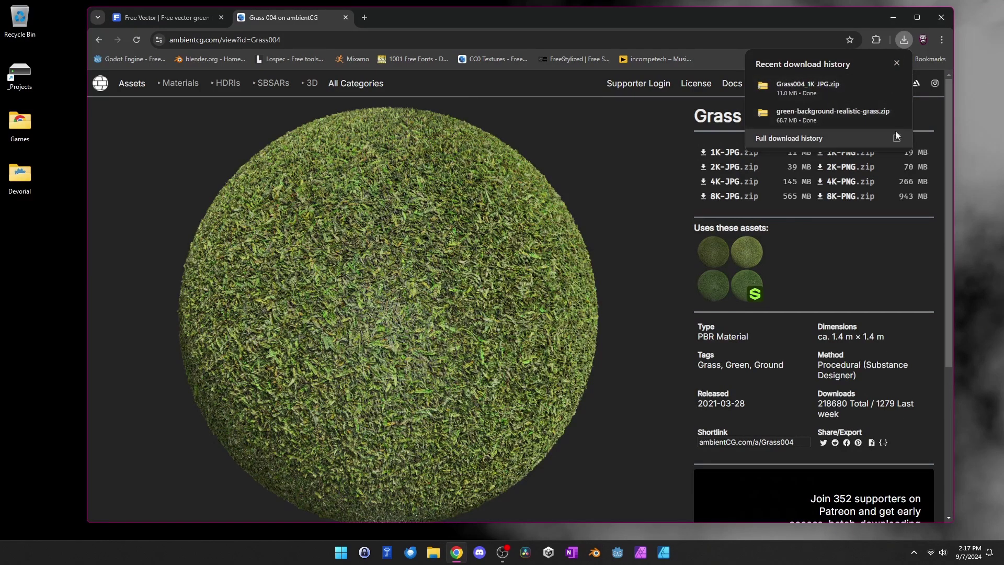
{"action": "left_click", "coordinate": [895, 130]}
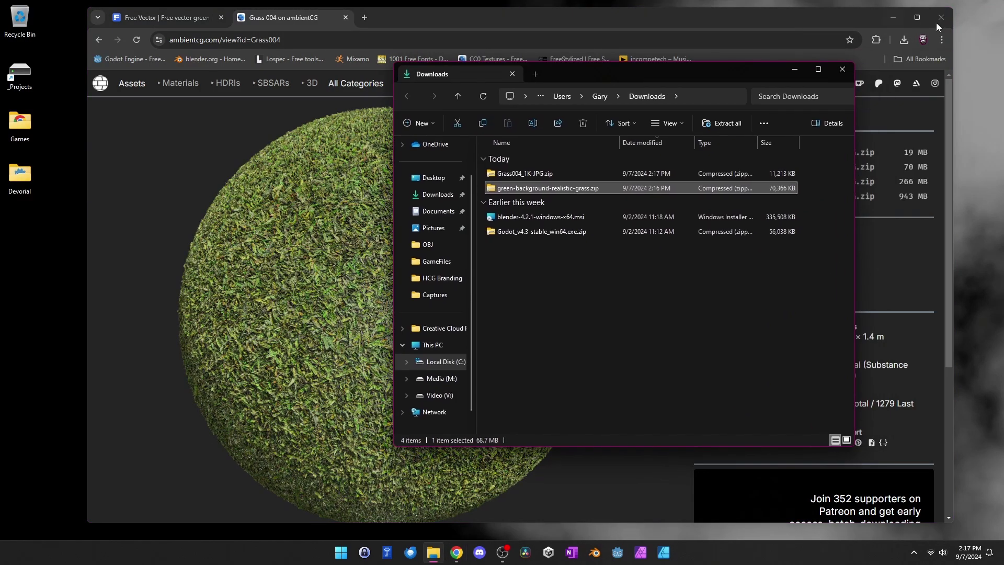
{"action": "left_click", "coordinate": [939, 18]}
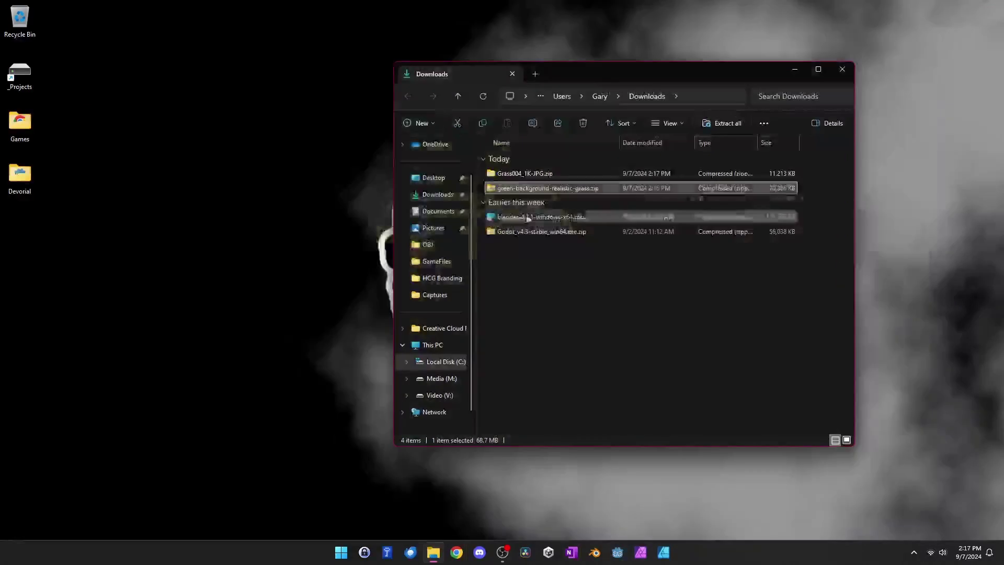
{"action": "left_click", "coordinate": [523, 175], "text": "ctrl"}
{"action": "left_click_drag", "start_coordinate": [510, 189], "coordinate": [920, 141]}
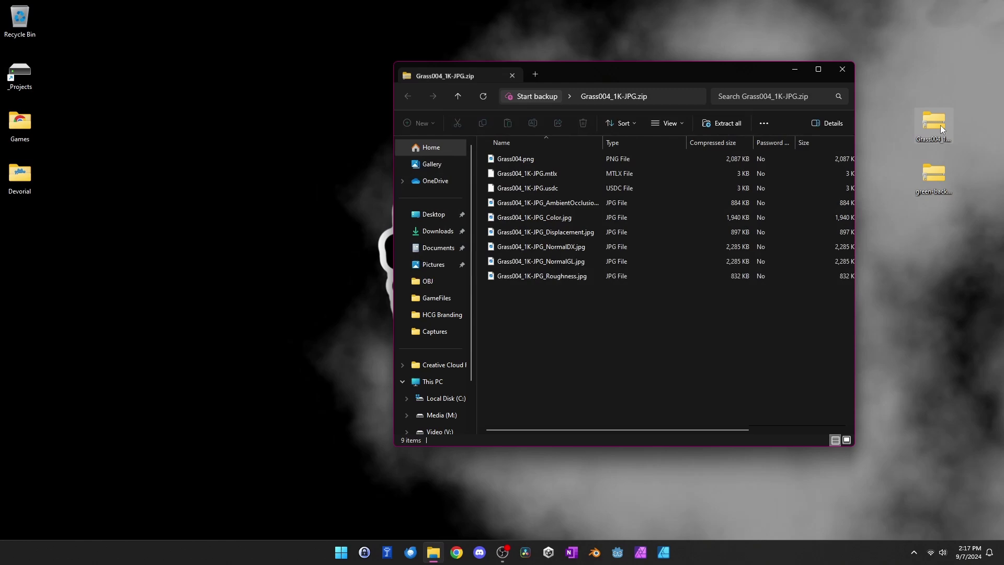
- Preview Grass004.png inside the Grass004_1K-JPG archive and open the green-background-realistic-grass archive
{"action": "double_click", "coordinate": [522, 163]}
{"action": "left_click", "coordinate": [845, 123]}
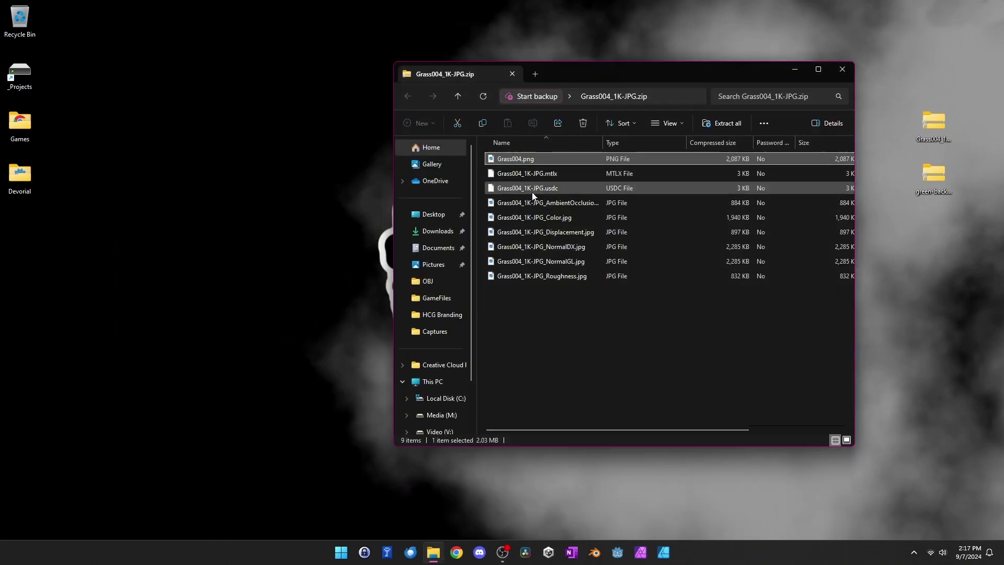
{"action": "double_click", "coordinate": [933, 175]}
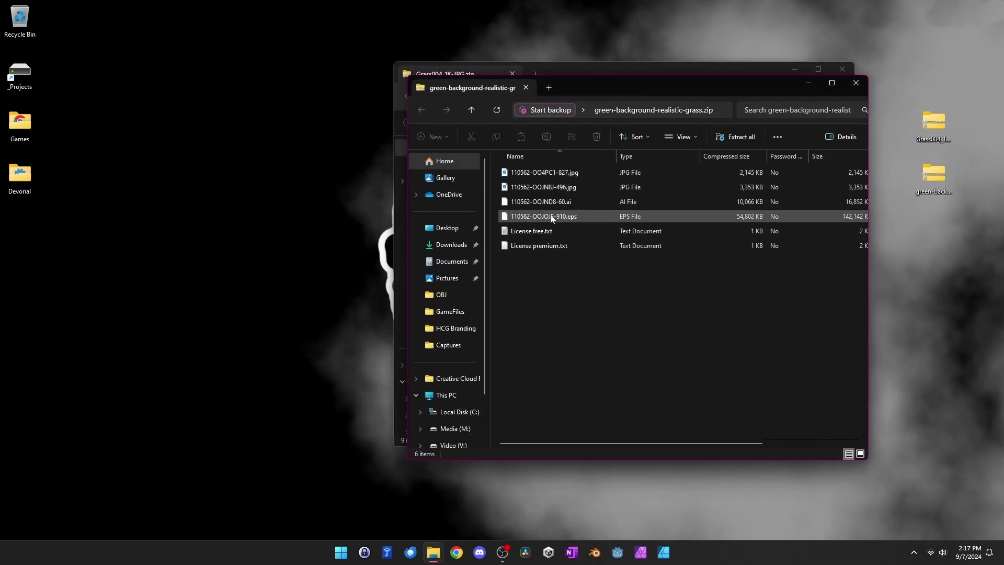
- Read License premium.txt and License free.txt, highlighting the website attribution text in the free license
{"action": "double_click", "coordinate": [543, 245]}
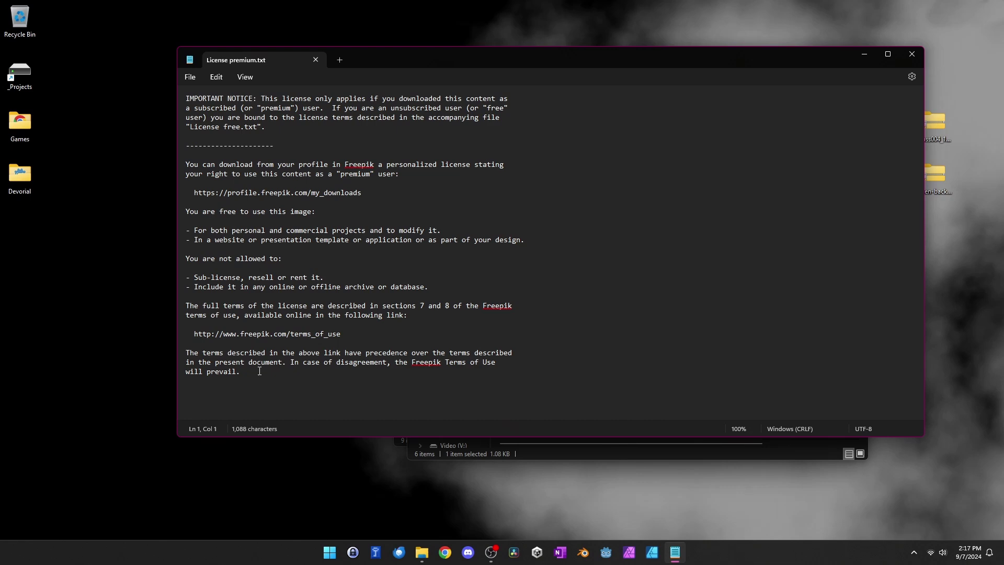
{"action": "key", "text": "alt+F4"}
{"action": "double_click", "coordinate": [553, 232]}
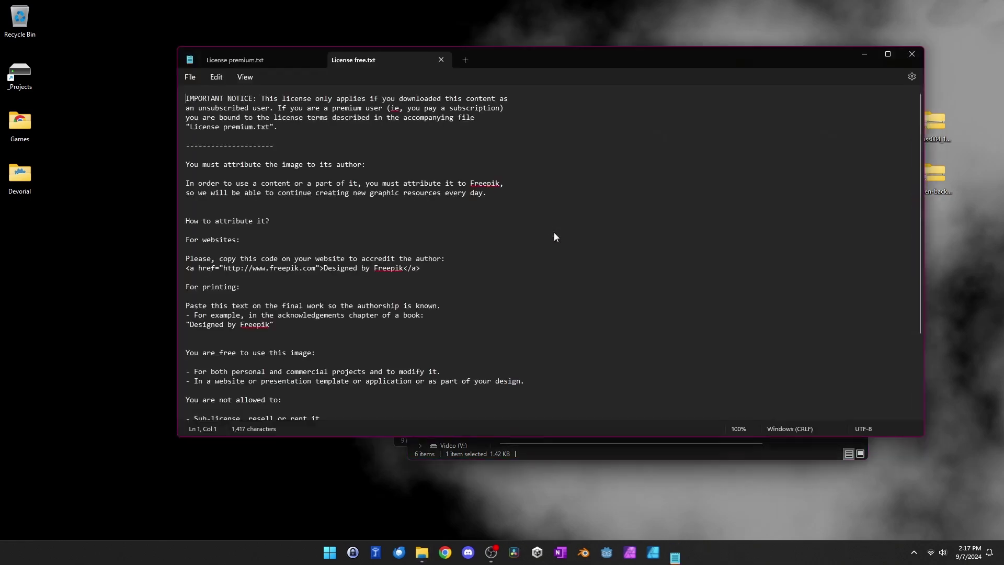
{"action": "left_click_drag", "start_coordinate": [186, 258], "coordinate": [421, 267]}
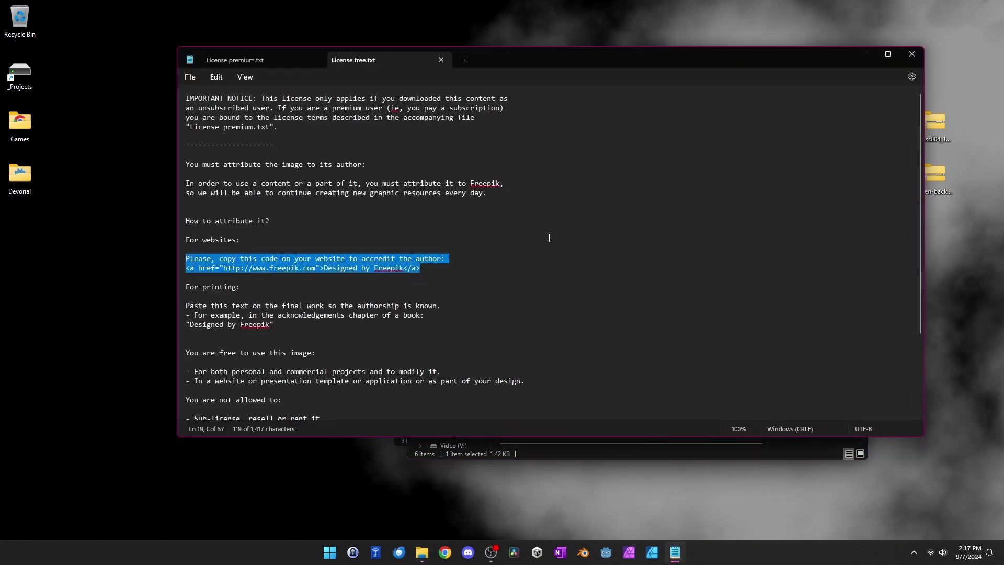
{"action": "left_click", "coordinate": [917, 54]}
- Preview the archive's JPG grass images, including 110562-OO4PC1-827.jpg, and close the viewer
{"action": "double_click", "coordinate": [471, 187]}
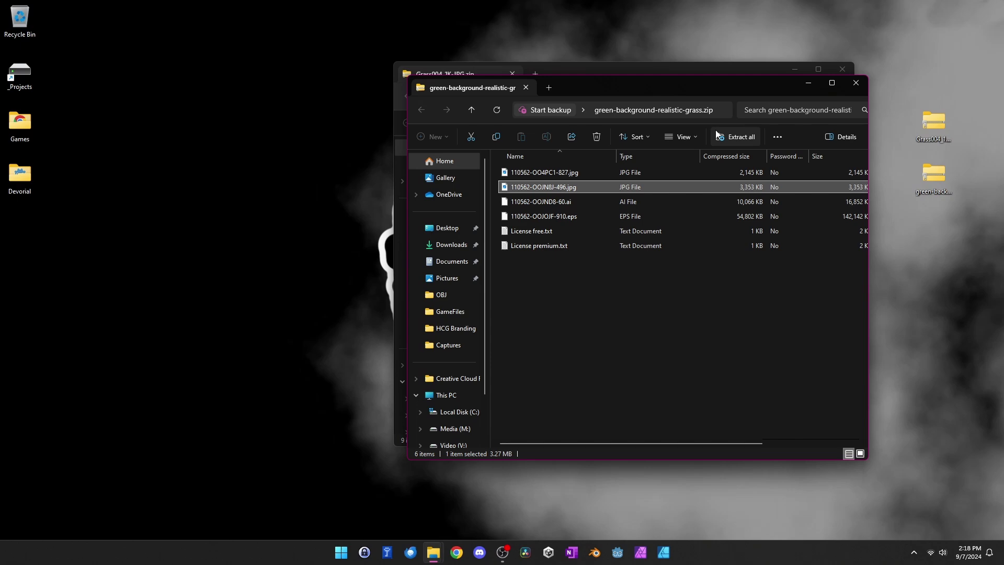
{"action": "double_click", "coordinate": [438, 361]}
{"action": "left_click", "coordinate": [831, 108]}
{"action": "double_click", "coordinate": [682, 176]}
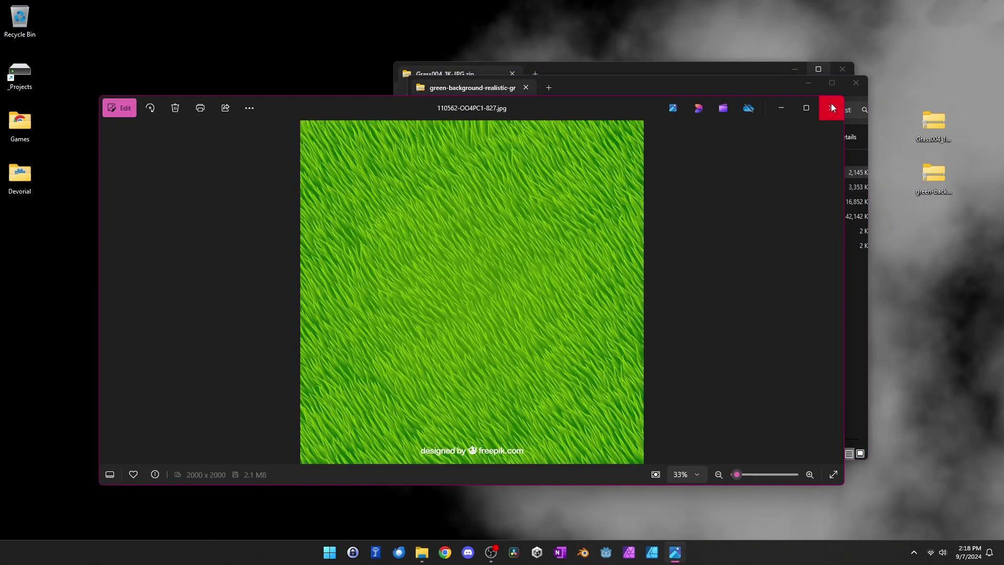
{"action": "left_click", "coordinate": [831, 107]}
- Extract 110562-OO4PC1-827.jpg to the desktop, rename it Stylized.jpg, and close the archive window
{"action": "left_click_drag", "start_coordinate": [567, 173], "coordinate": [963, 30]}
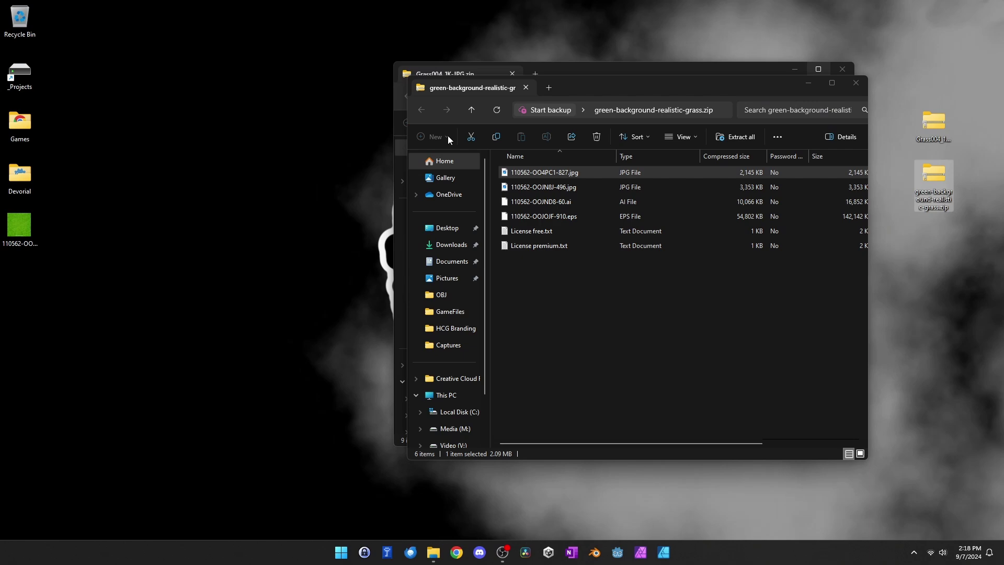
{"action": "type", "text": "zed.jpg"}
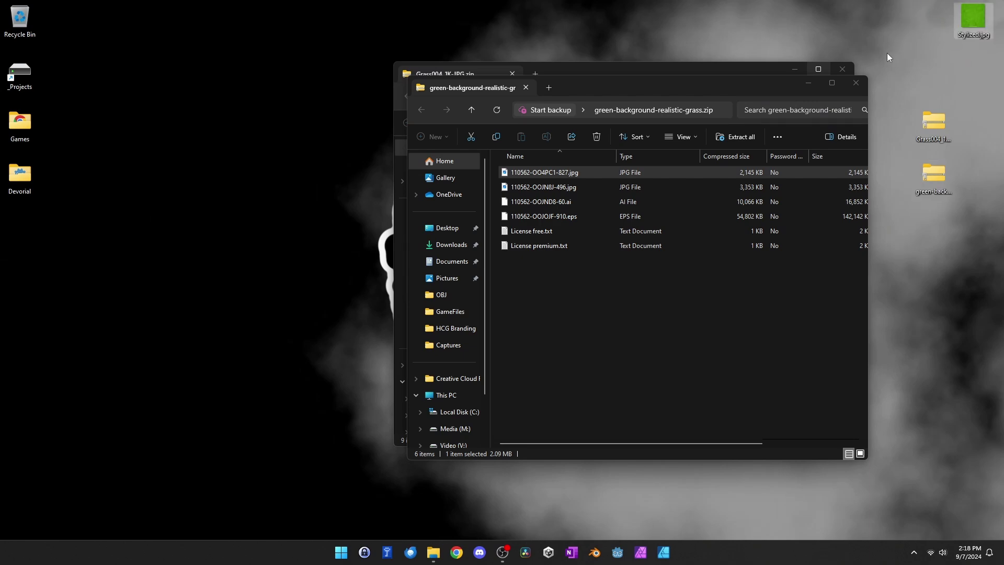
{"action": "key", "text": "Return"}
{"action": "left_click", "coordinate": [856, 83]}
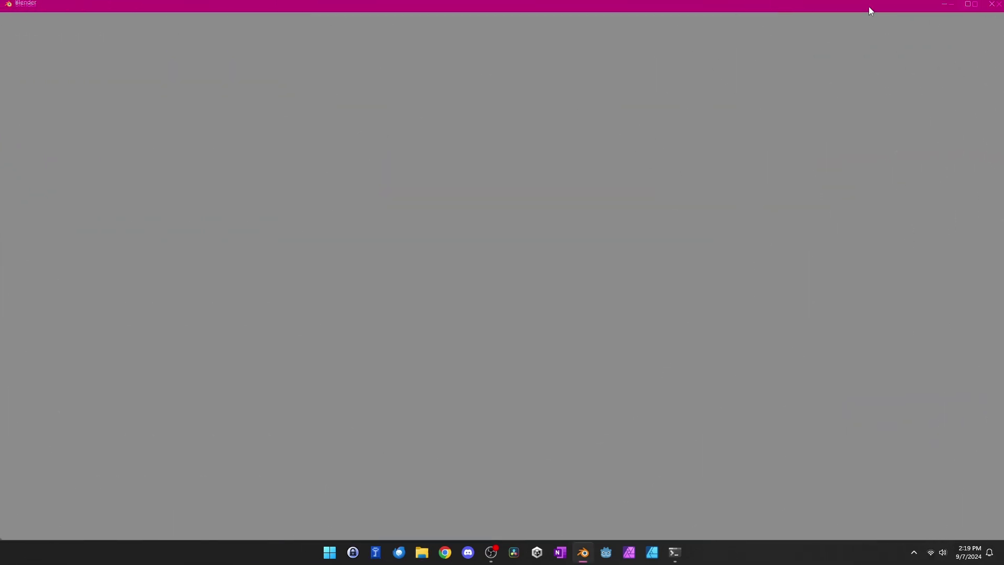
- Bring up Blender's default cube scene in a smaller window that leaves the texture files on the desktop reachable
{"action": "left_click_drag", "start_coordinate": [869, 7], "coordinate": [784, 15]}
{"action": "left_click", "coordinate": [286, 296]}
{"action": "scroll", "coordinate": [332, 262], "scroll_direction": "up", "scroll_amount": 4}
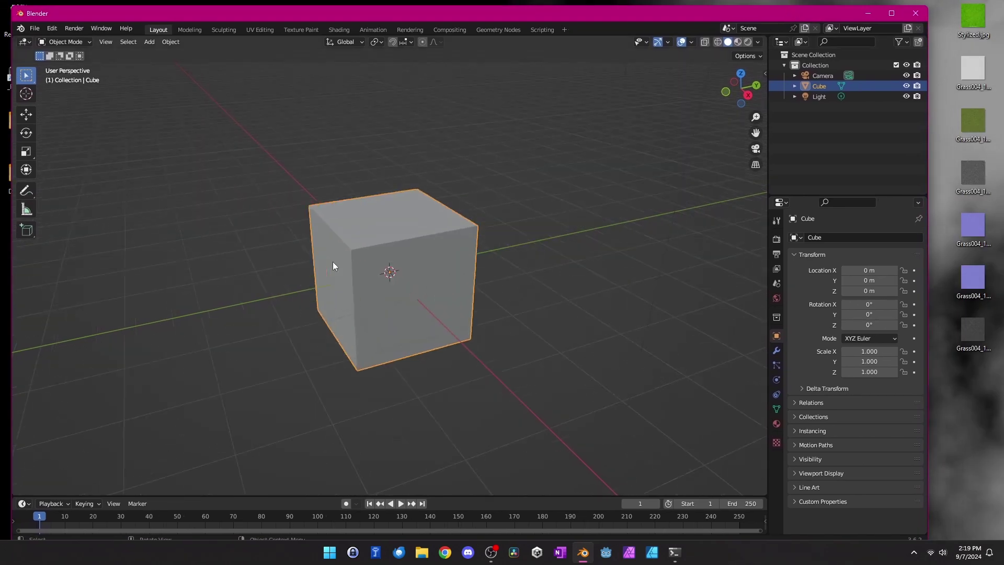
{"action": "middle_click_drag", "start_coordinate": [332, 262], "coordinate": [393, 271], "text": "shift"}
- Add three vertical loop cuts in each direction around the cube, dividing its top face into a 4 by 4 grid
{"action": "key", "text": "Tab"}
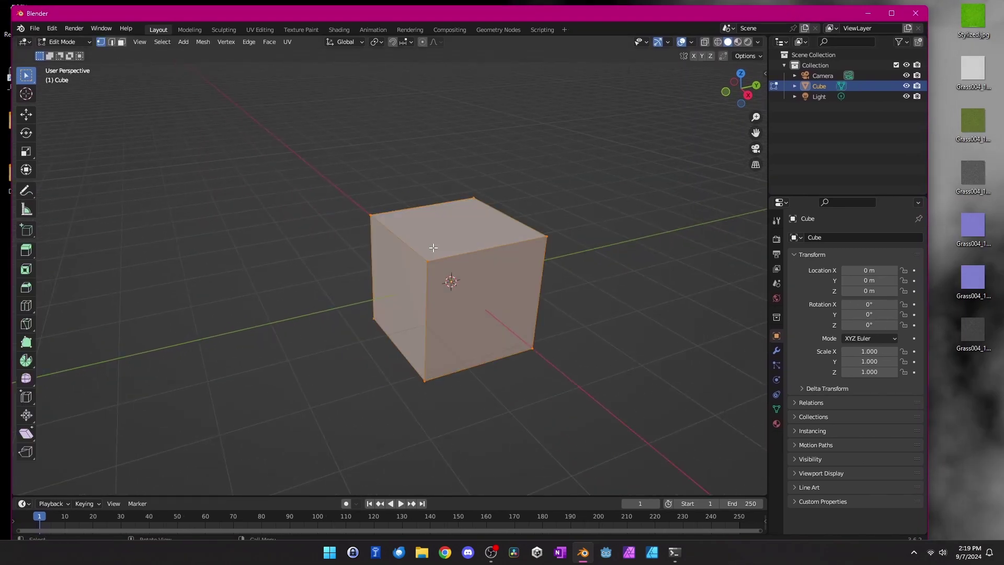
{"action": "left_click", "coordinate": [25, 308]}
{"action": "left_click", "coordinate": [451, 244]}
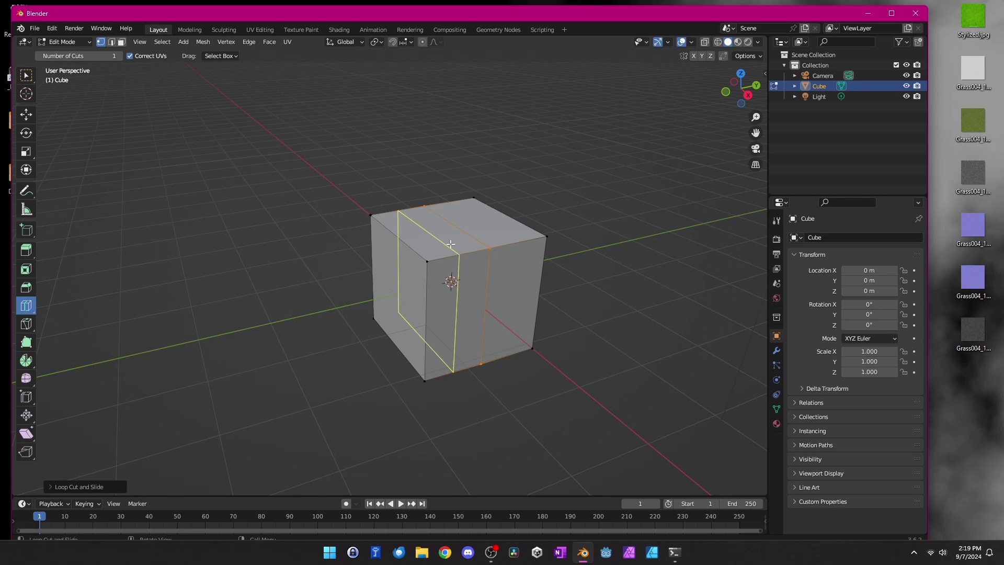
{"action": "left_click", "coordinate": [515, 240]}
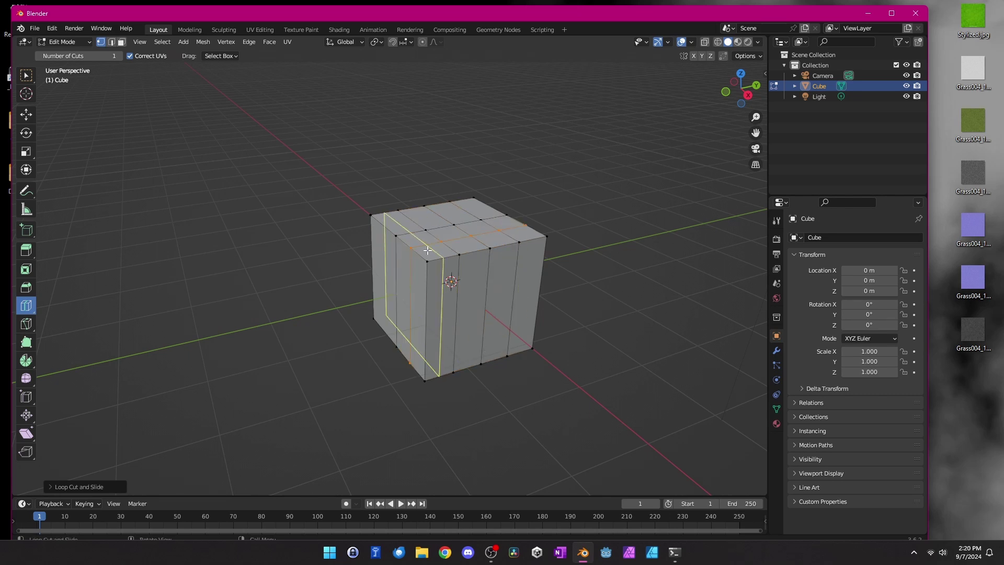
{"action": "left_click", "coordinate": [428, 251]}
- Select the nine inner vertices of the cube's top face and apply the mesh Randomize transform to them
{"action": "scroll", "coordinate": [459, 244], "scroll_direction": "up", "scroll_amount": 3}
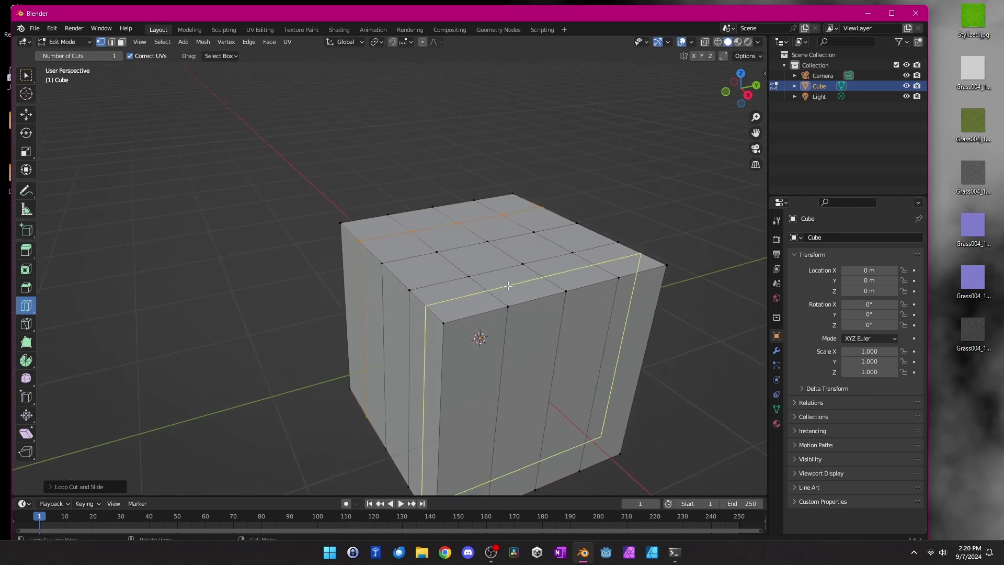
{"action": "key", "text": "Tab"}
{"action": "key", "text": "Tab"}
{"action": "key", "text": "w"}
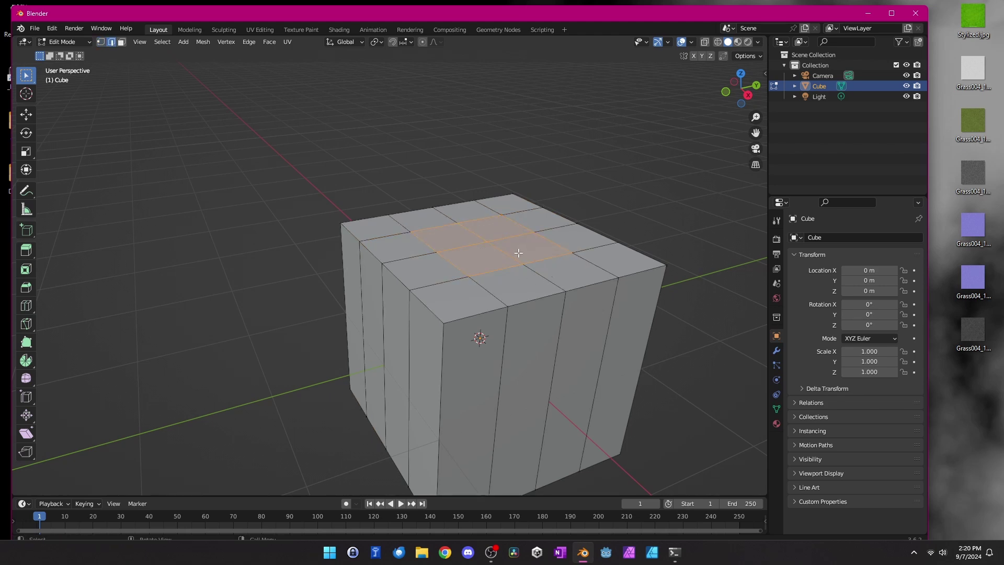
{"action": "key", "text": "F3"}
{"action": "type", "text": "random"}
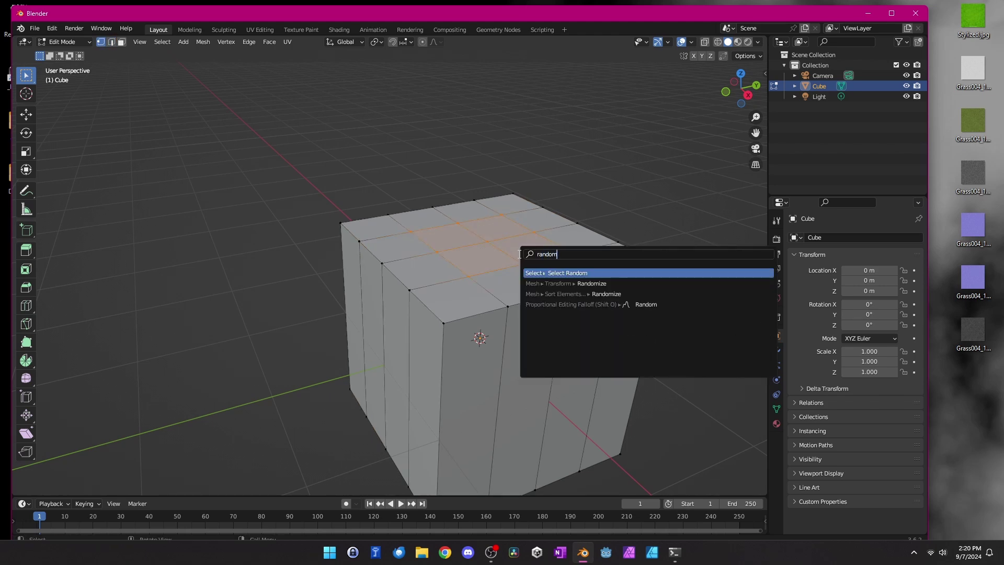
{"action": "key", "text": "Down"}
{"action": "key", "text": "Return"}
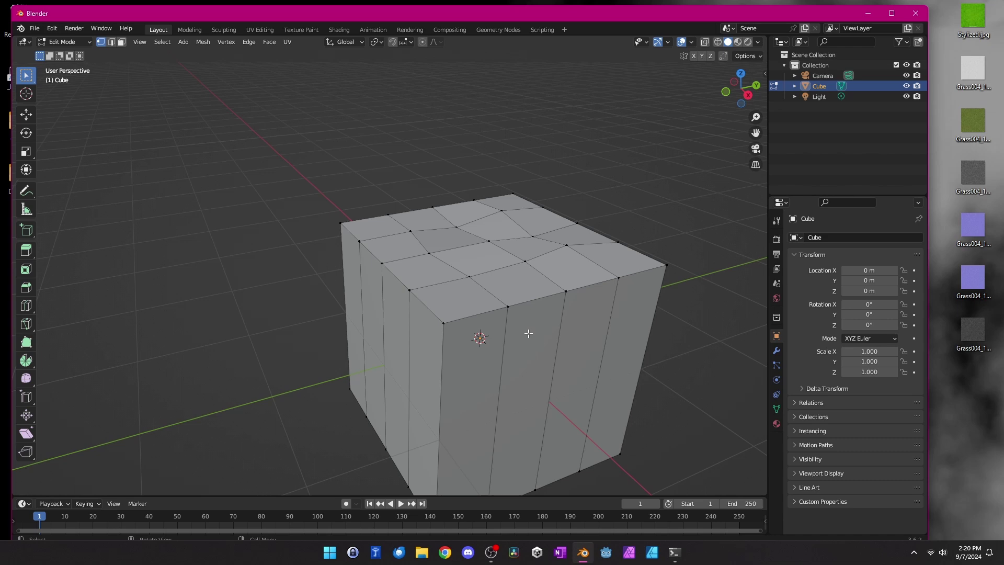
{"action": "middle_click_drag", "start_coordinate": [528, 333], "coordinate": [456, 265]}
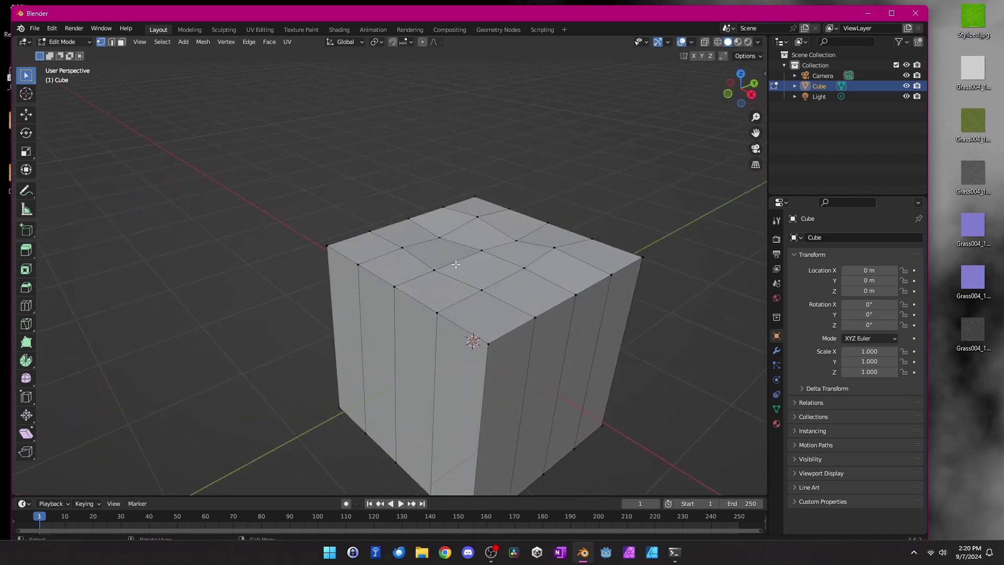
- Add Stylized.jpg as an image texture node in the cube's material and connect its color to Base Color
{"action": "left_click", "coordinate": [337, 30]}
{"action": "scroll", "coordinate": [496, 338], "scroll_direction": "up", "scroll_amount": 3}
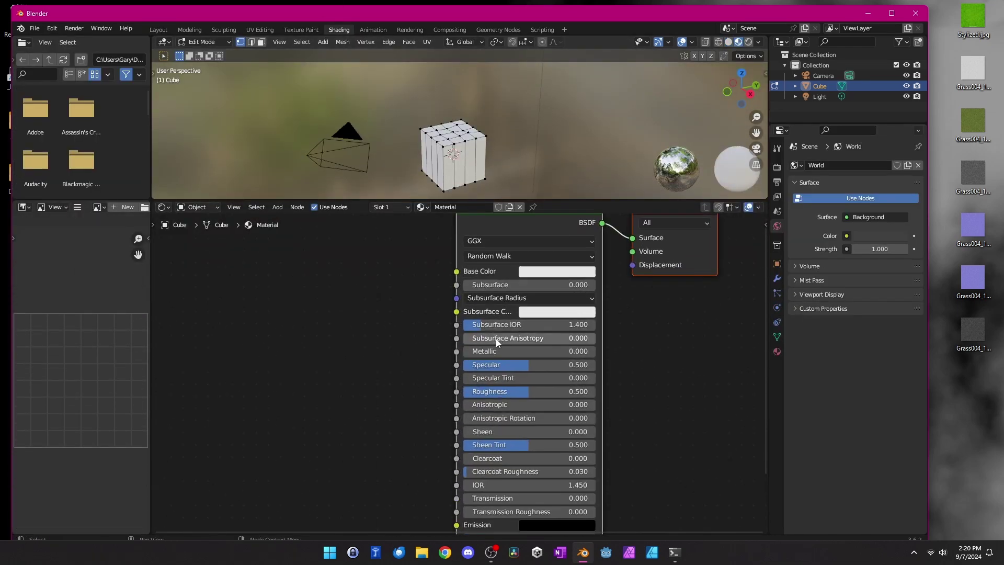
{"action": "left_click_drag", "start_coordinate": [973, 17], "coordinate": [293, 366]}
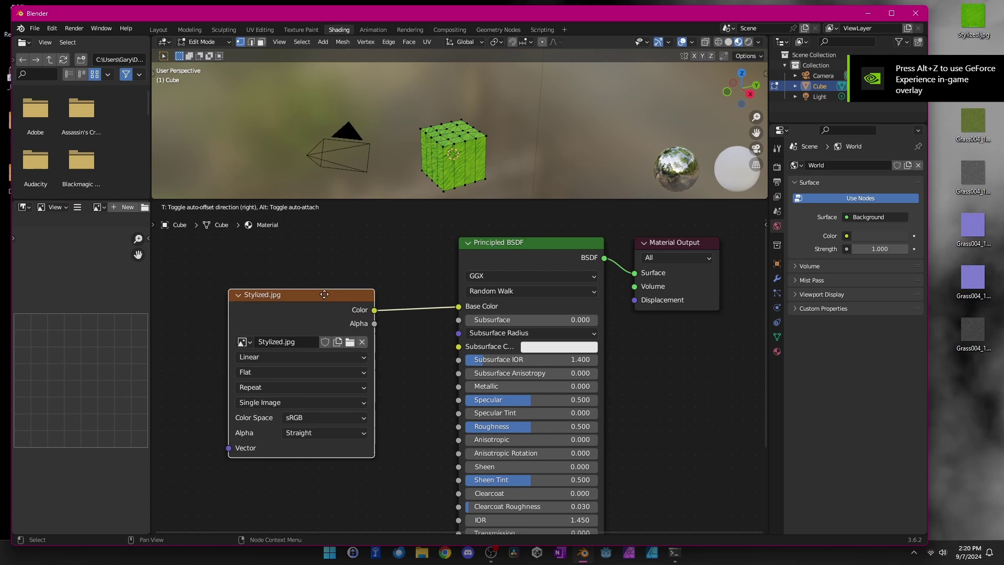
{"action": "left_click_drag", "start_coordinate": [324, 294], "coordinate": [279, 254]}
- Set up UV editing with the cube in material preview seen from above and Stylized.jpg displayed as the UV background image
{"action": "left_click", "coordinate": [259, 30]}
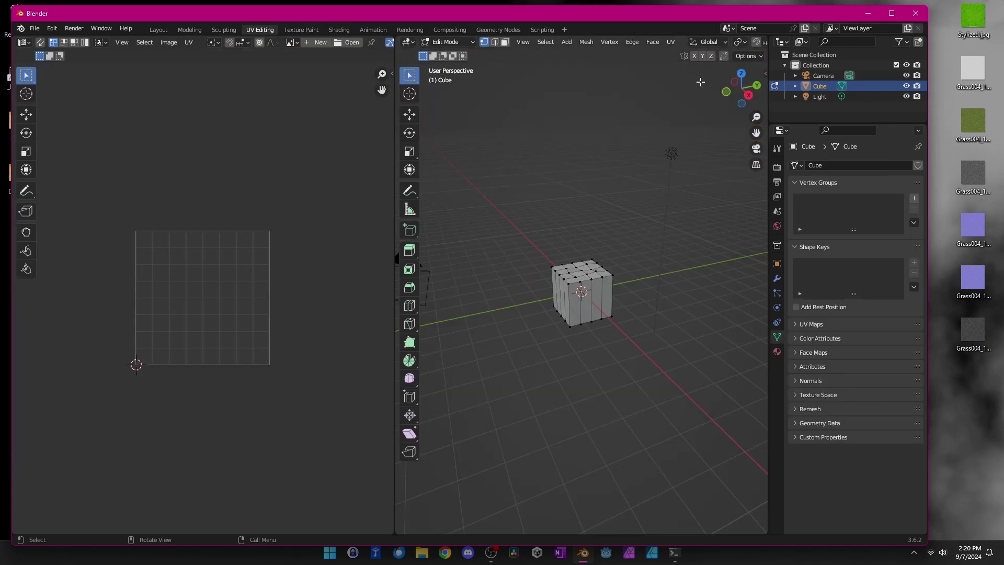
{"action": "left_click_drag", "start_coordinate": [394, 146], "coordinate": [231, 146]}
{"action": "left_click", "coordinate": [757, 42]}
{"action": "scroll", "coordinate": [499, 237], "scroll_direction": "up", "scroll_amount": 7}
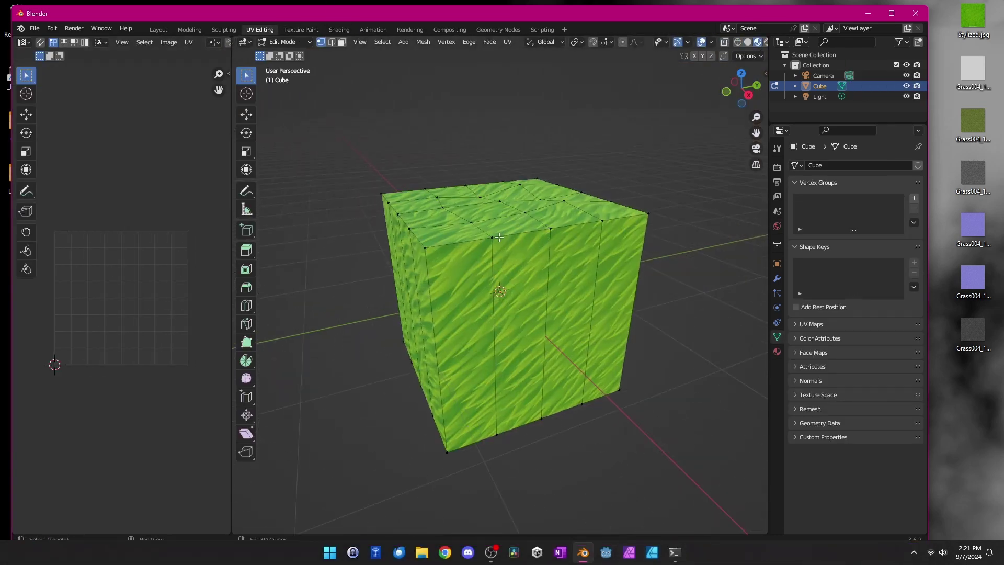
{"action": "middle_click_drag", "start_coordinate": [499, 237], "coordinate": [479, 296]}
{"action": "left_click_drag", "start_coordinate": [231, 183], "coordinate": [381, 183]}
{"action": "left_click", "coordinate": [291, 43]}
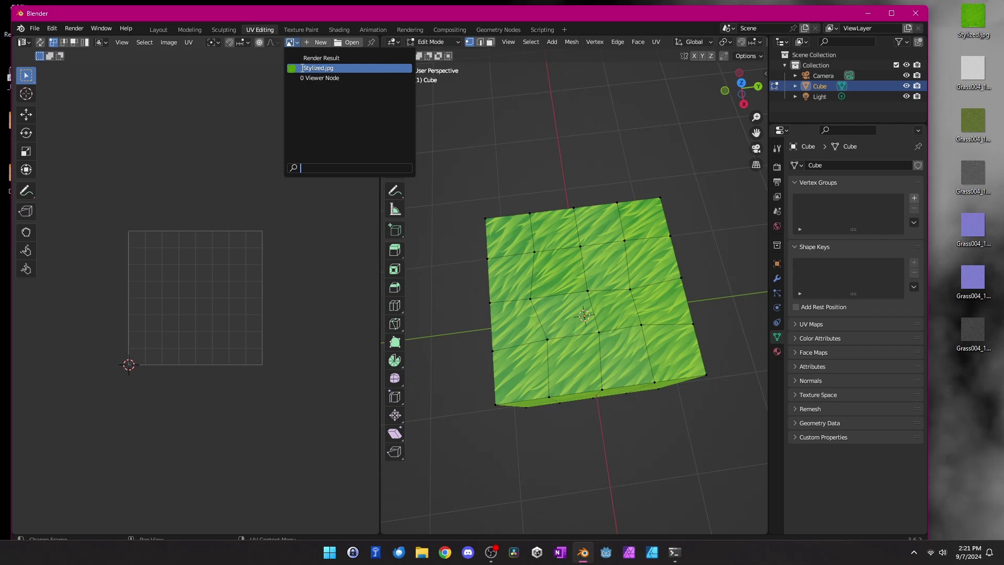
{"action": "left_click", "coordinate": [303, 68]}
{"action": "scroll", "coordinate": [233, 267], "scroll_direction": "down", "scroll_amount": 2}
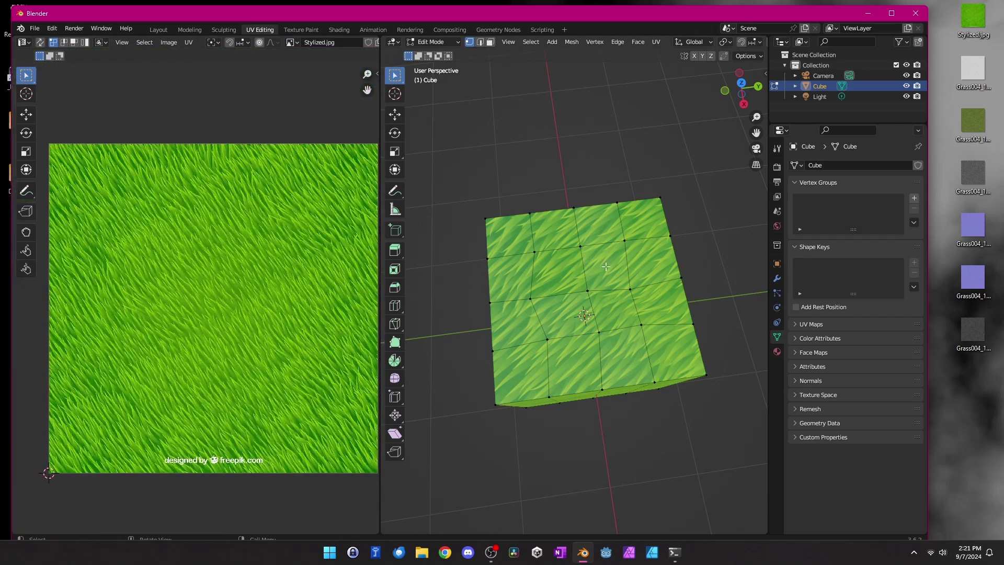
- Select all sixteen faces of the cube's top side
{"action": "left_click", "coordinate": [558, 233], "text": "shift"}
{"action": "left_click", "coordinate": [642, 219], "text": "shift"}
{"action": "left_click", "coordinate": [650, 258], "text": "shift"}
{"action": "left_click", "coordinate": [605, 267], "text": "shift"}
{"action": "left_click", "coordinate": [598, 226], "text": "shift"}
{"action": "left_click", "coordinate": [558, 273], "text": "shift"}
{"action": "left_click", "coordinate": [511, 277], "text": "shift"}
{"action": "left_click", "coordinate": [514, 322], "text": "shift"}
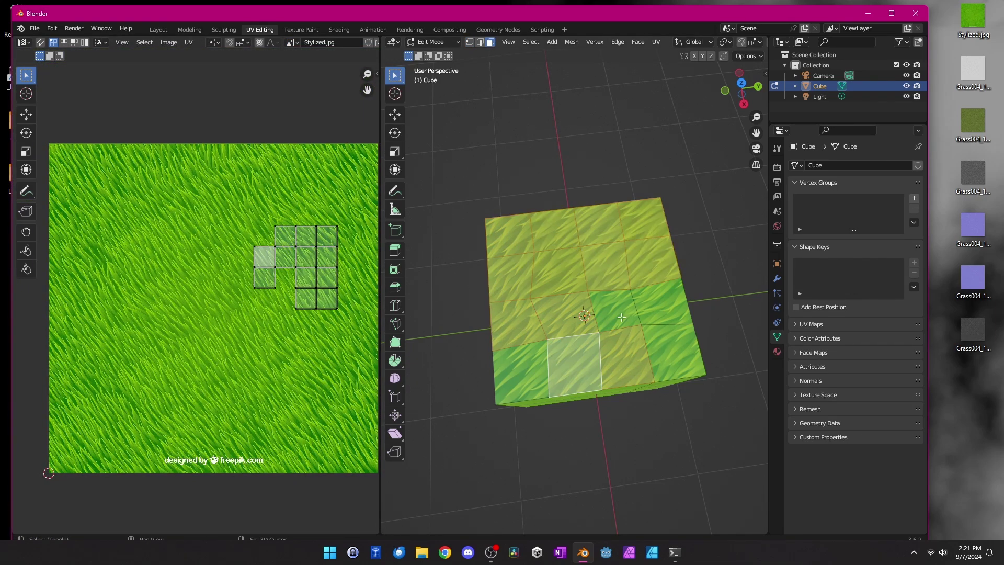
{"action": "left_click", "coordinate": [657, 309], "text": "shift"}
{"action": "left_click", "coordinate": [675, 355], "text": "shift"}
{"action": "left_click", "coordinate": [614, 314], "text": "shift"}
{"action": "left_click", "coordinate": [525, 374], "text": "shift"}
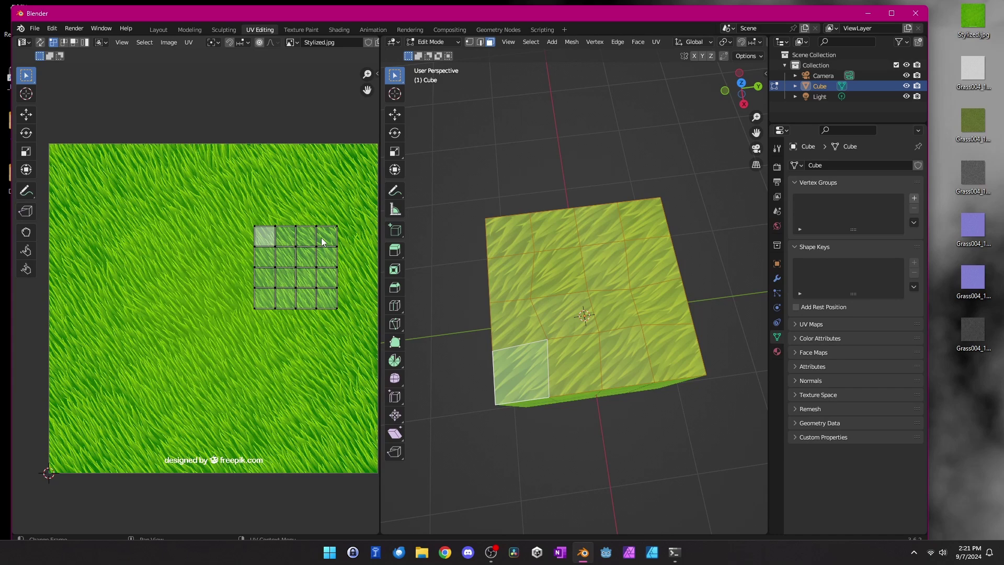
- Scale and move the top faces' UVs until their 4 by 4 grid fills the whole Stylized.jpg image
{"action": "key", "text": "a"}
{"action": "key", "text": "s"}
{"action": "left_click", "coordinate": [235, 302]}
{"action": "key", "text": "g"}
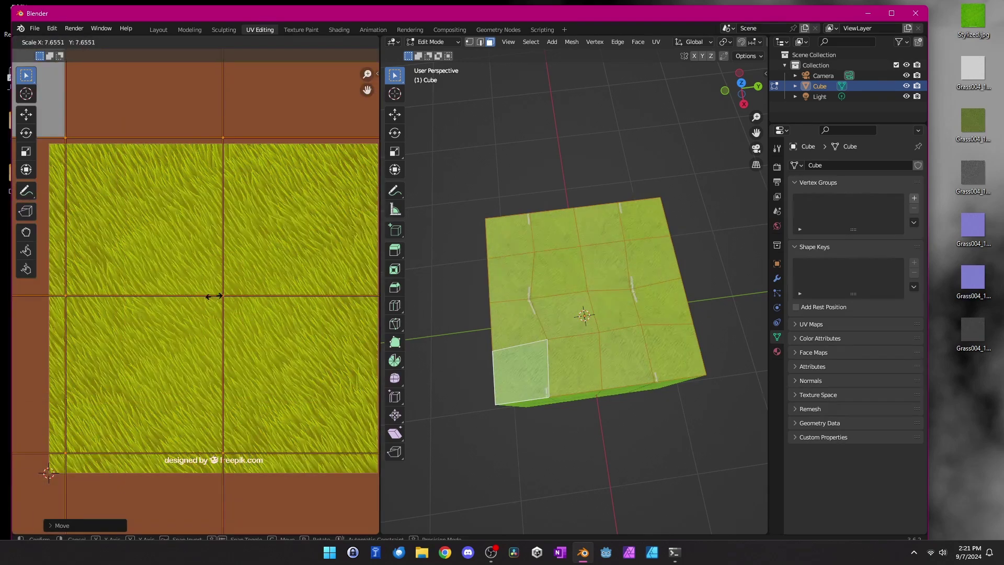
{"action": "left_click", "coordinate": [316, 407]}
{"action": "key", "text": "s"}
{"action": "left_click", "coordinate": [258, 366]}
{"action": "key", "text": "g"}
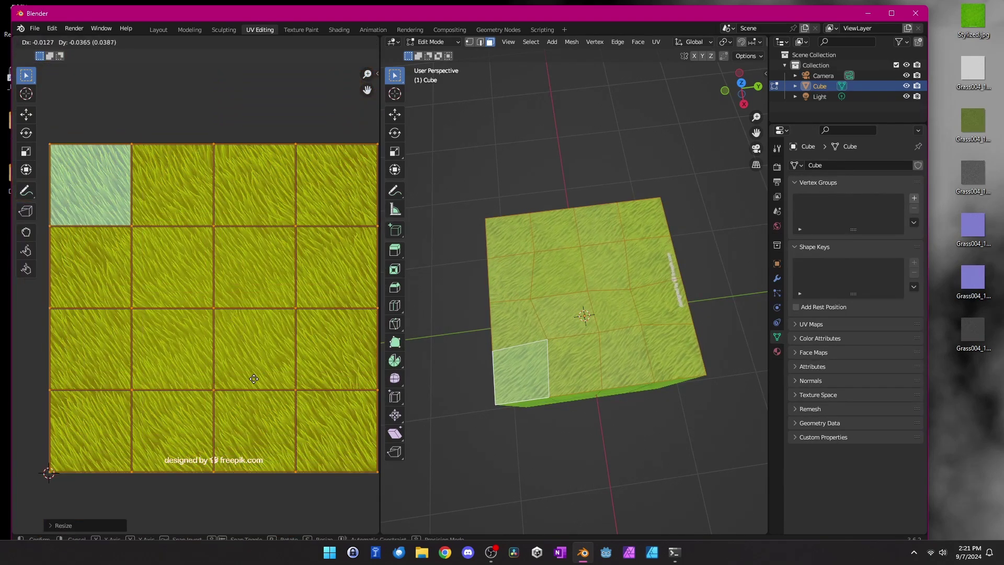
{"action": "left_click", "coordinate": [252, 379]}
{"action": "left_click", "coordinate": [590, 464]}
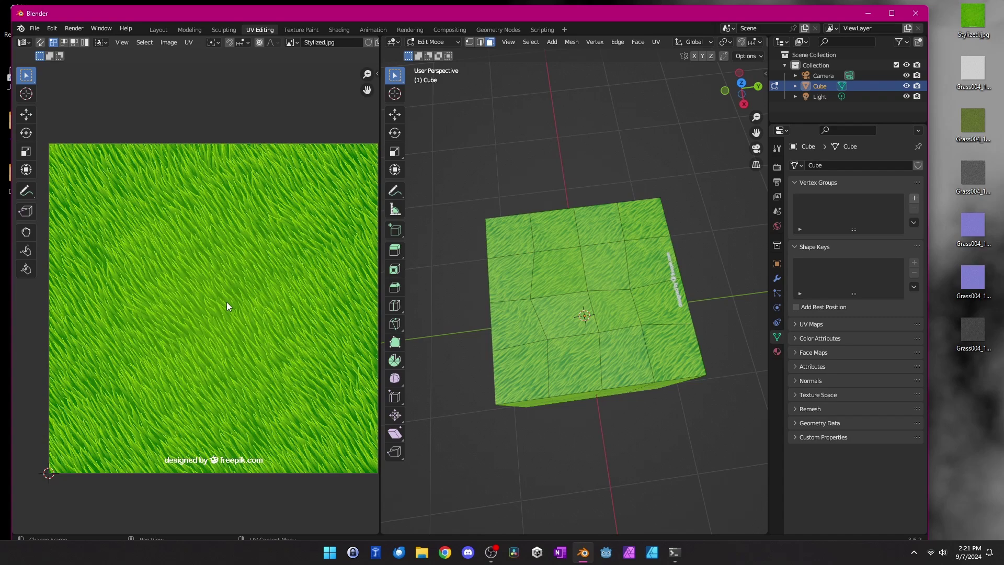
- Reselect the sixteen top faces and adjust their UVs so the Freepik watermark lies outside them
{"action": "key", "text": "a"}
{"action": "left_click", "coordinate": [549, 238]}
{"action": "left_click", "coordinate": [512, 240]}
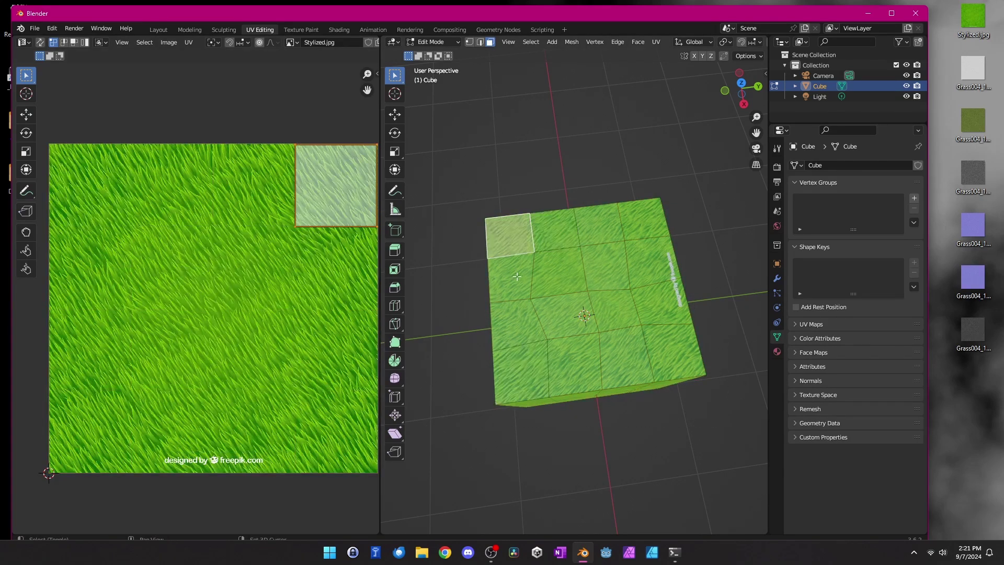
{"action": "left_click", "coordinate": [511, 274], "text": "shift"}
{"action": "left_click", "coordinate": [547, 235], "text": "shift"}
{"action": "left_click_drag", "start_coordinate": [395, 75], "coordinate": [441, 121]}
{"action": "mouse_move", "coordinate": [529, 245]}
{"action": "left_mouse_down"}
{"action": "mouse_move", "coordinate": [537, 274]}
{"action": "mouse_move", "coordinate": [674, 345]}
{"action": "left_mouse_up"}
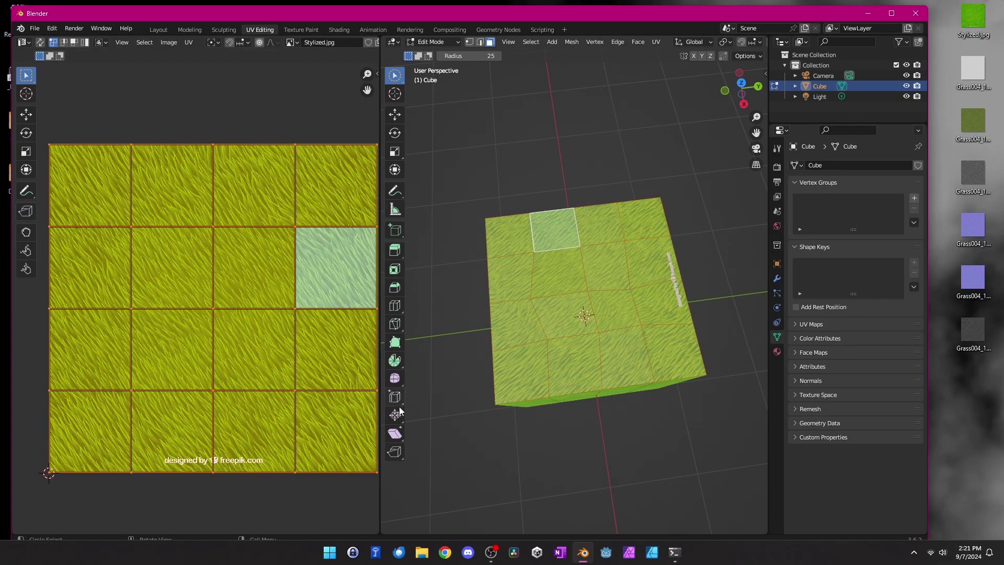
{"action": "left_click", "coordinate": [336, 477]}
{"action": "key", "text": "alt+a"}
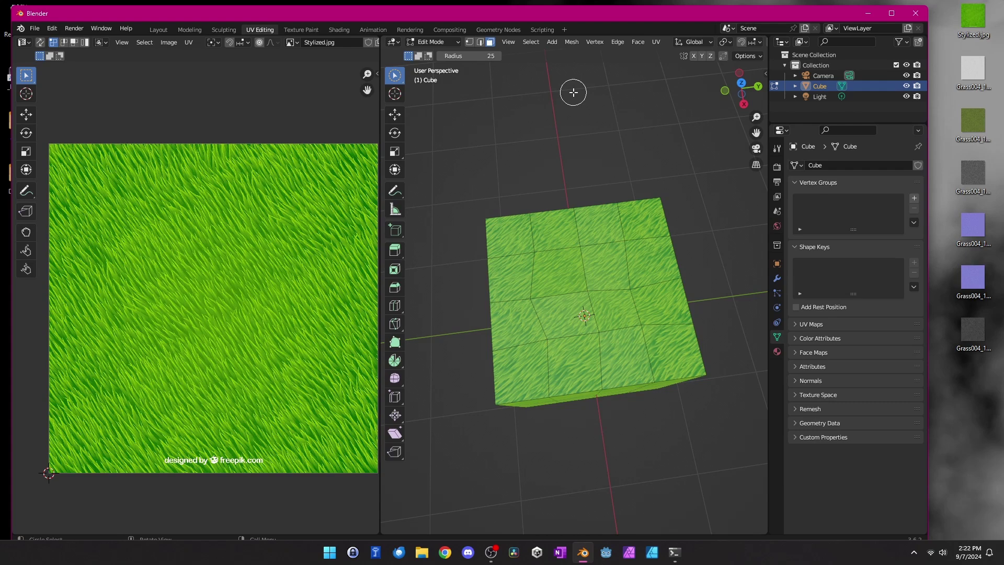
{"action": "middle_click_drag", "start_coordinate": [573, 92], "coordinate": [679, 255]}
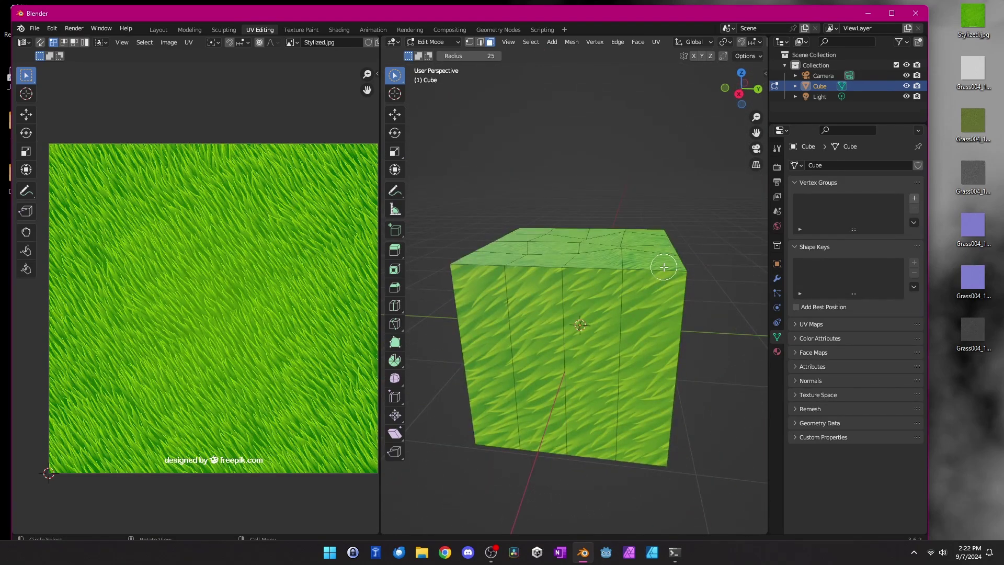
{"action": "middle_click_drag", "start_coordinate": [551, 293], "coordinate": [606, 305]}
- Connect the realistic grass color image to the material's Base Color and compare the cube in rendered and material preview shading
{"action": "left_click", "coordinate": [338, 30]}
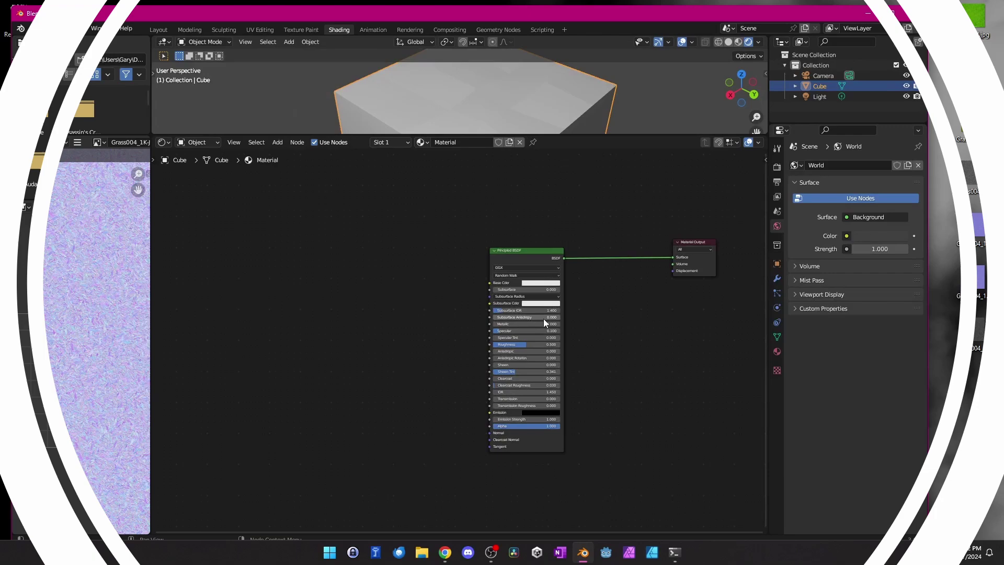
{"action": "left_click_drag", "start_coordinate": [197, 215], "coordinate": [199, 216]}
{"action": "left_click_drag", "start_coordinate": [304, 224], "coordinate": [358, 241]}
{"action": "left_click_drag", "start_coordinate": [570, 135], "coordinate": [549, 298]}
{"action": "scroll", "coordinate": [498, 214], "scroll_direction": "up", "scroll_amount": 5}
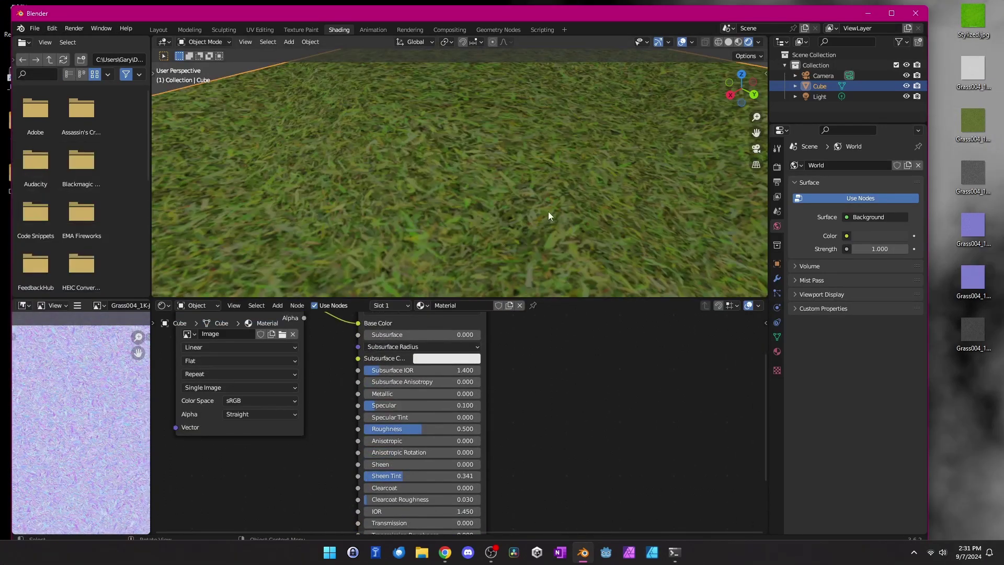
{"action": "left_click", "coordinate": [738, 42]}
{"action": "scroll", "coordinate": [574, 166], "scroll_direction": "down", "scroll_amount": 3}
{"action": "scroll", "coordinate": [574, 166], "scroll_direction": "down", "scroll_amount": 1}
{"action": "left_click", "coordinate": [749, 41]}
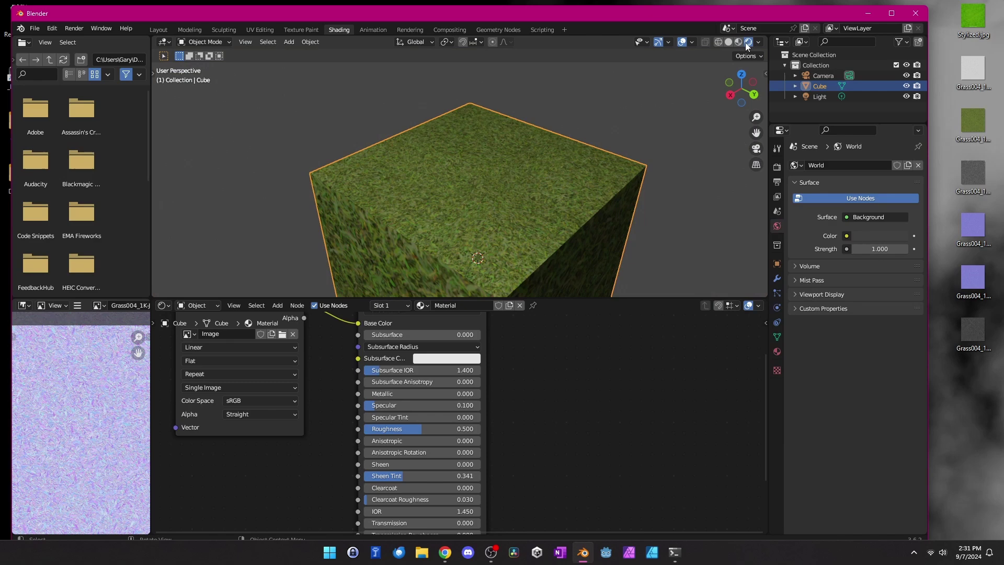
{"action": "left_click", "coordinate": [737, 41]}
{"action": "middle_click_drag", "start_coordinate": [593, 291], "coordinate": [601, 244], "text": "shift"}
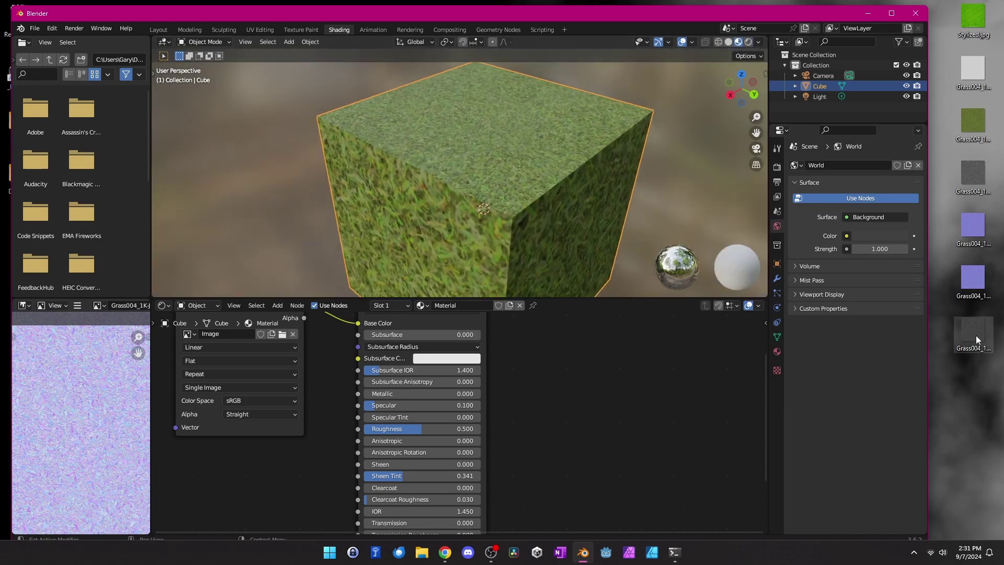
- Add Grass004_1K-JPG_Roughness.jpg as an image texture with Non-Color color space and connect its color to Roughness
{"action": "left_click_drag", "start_coordinate": [975, 338], "coordinate": [198, 473]}
{"action": "left_click_drag", "start_coordinate": [308, 487], "coordinate": [357, 428]}
{"action": "left_click", "coordinate": [748, 42]}
{"action": "middle_click_drag", "start_coordinate": [310, 503], "coordinate": [306, 409]}
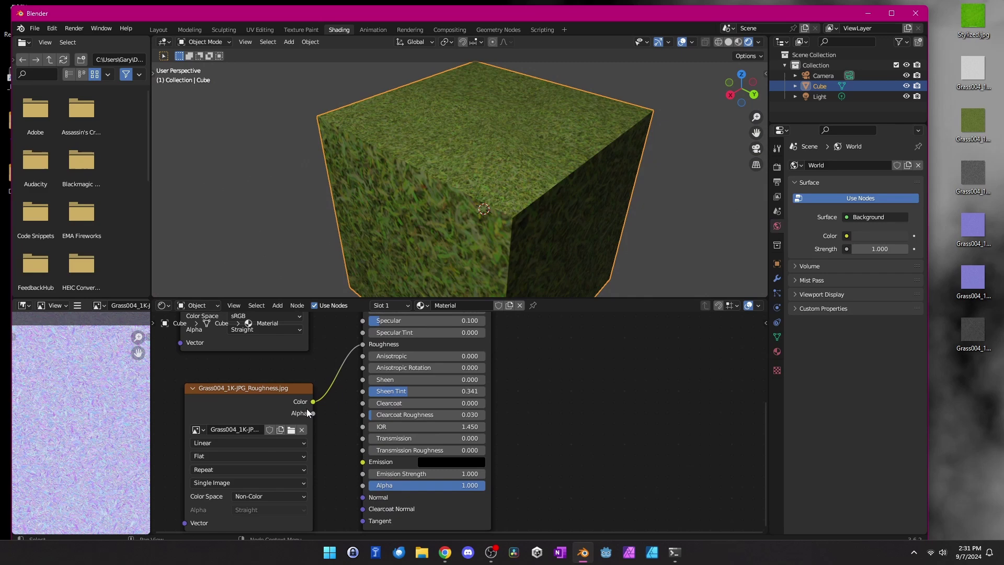
{"action": "left_click", "coordinate": [264, 496]}
{"action": "left_click", "coordinate": [261, 401]}
{"action": "left_click", "coordinate": [265, 496]}
{"action": "left_click", "coordinate": [285, 425]}
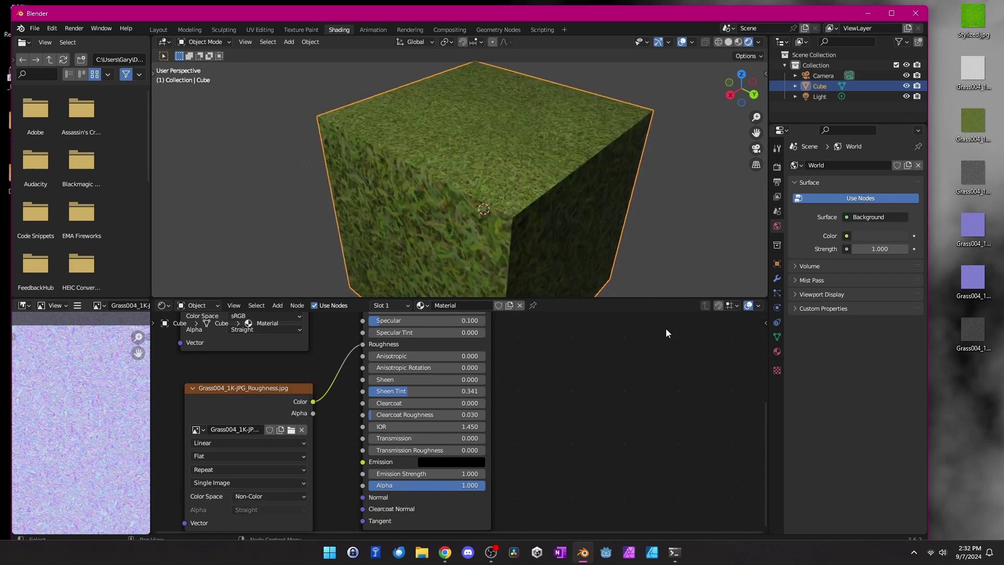
- Add Grass004_1K-JPG_Displacement.jpg as an image texture and connect its color to the Material Output's Displacement
{"action": "left_click", "coordinate": [972, 175]}
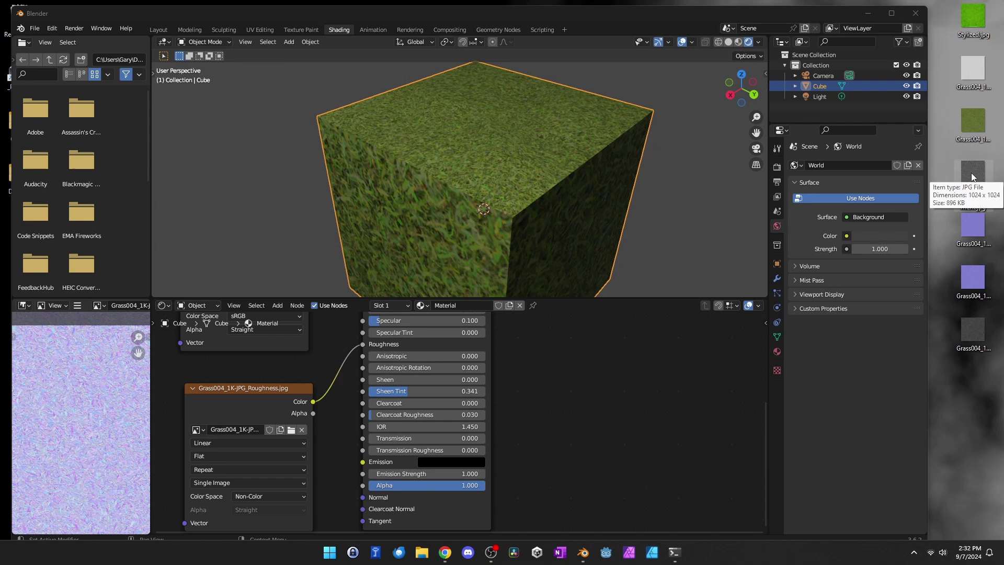
{"action": "left_click_drag", "start_coordinate": [972, 175], "coordinate": [648, 416]}
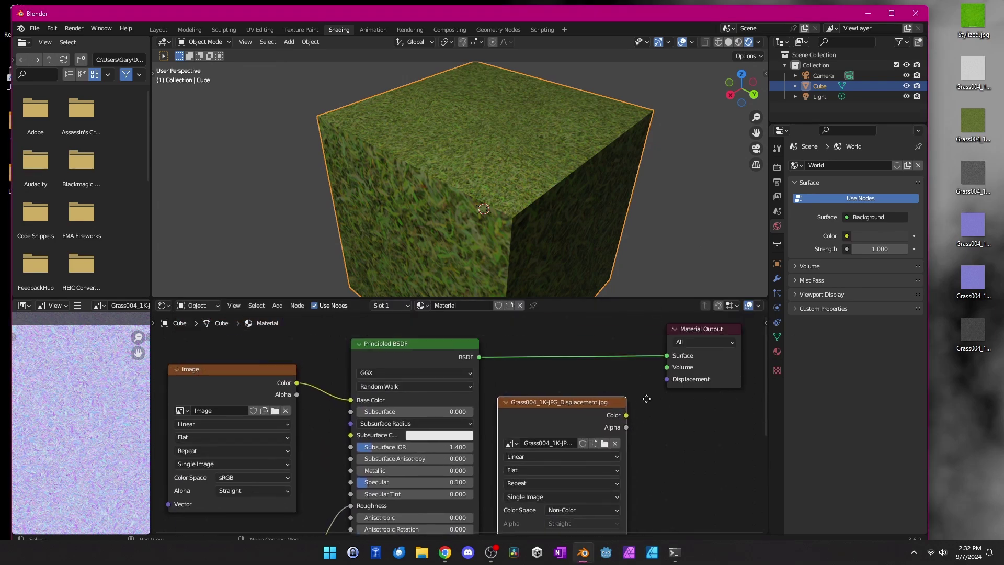
{"action": "middle_click_drag", "start_coordinate": [646, 398], "coordinate": [643, 409]}
{"action": "left_click_drag", "start_coordinate": [622, 426], "coordinate": [664, 390]}
- Examine the displacement effect on the grass surface up close and from afar in rendered and material preview shading
{"action": "scroll", "coordinate": [501, 146], "scroll_direction": "up", "scroll_amount": 5}
{"action": "middle_click_drag", "start_coordinate": [501, 145], "coordinate": [521, 202]}
{"action": "scroll", "coordinate": [570, 204], "scroll_direction": "down", "scroll_amount": 6}
{"action": "scroll", "coordinate": [528, 198], "scroll_direction": "up", "scroll_amount": 3}
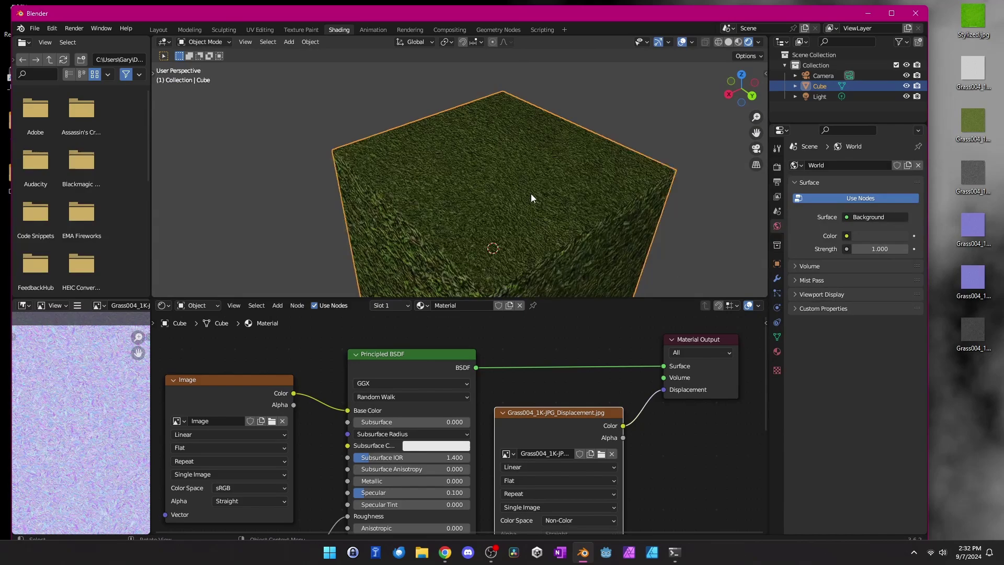
{"action": "scroll", "coordinate": [532, 197], "scroll_direction": "up", "scroll_amount": 1}
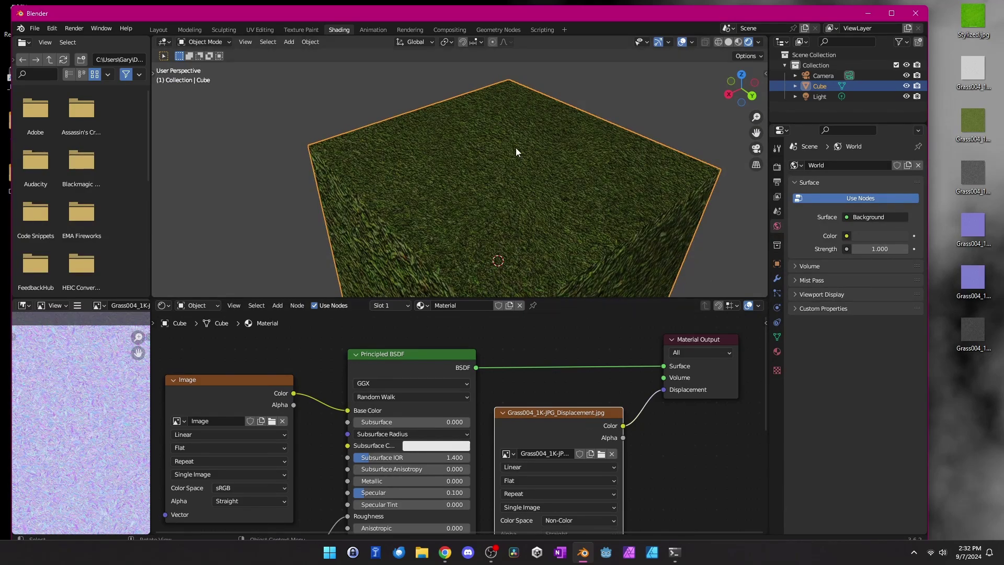
{"action": "scroll", "coordinate": [544, 222], "scroll_direction": "down", "scroll_amount": 3}
{"action": "scroll", "coordinate": [545, 224], "scroll_direction": "up", "scroll_amount": 9}
{"action": "scroll", "coordinate": [546, 227], "scroll_direction": "down", "scroll_amount": 4}
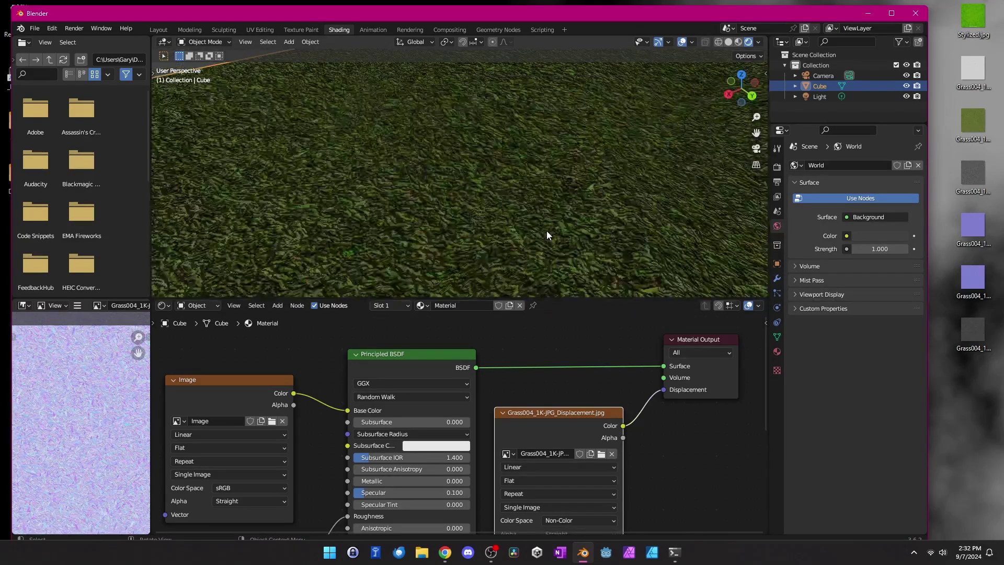
{"action": "left_click", "coordinate": [738, 42]}
{"action": "mouse_move", "coordinate": [418, 224]}
{"action": "middle_mouse_down"}
{"action": "mouse_move", "coordinate": [460, 243]}
{"action": "mouse_move", "coordinate": [561, 221]}
{"action": "mouse_move", "coordinate": [565, 267]}
{"action": "middle_mouse_up"}
{"action": "left_click_drag", "start_coordinate": [659, 391], "coordinate": [662, 390]}
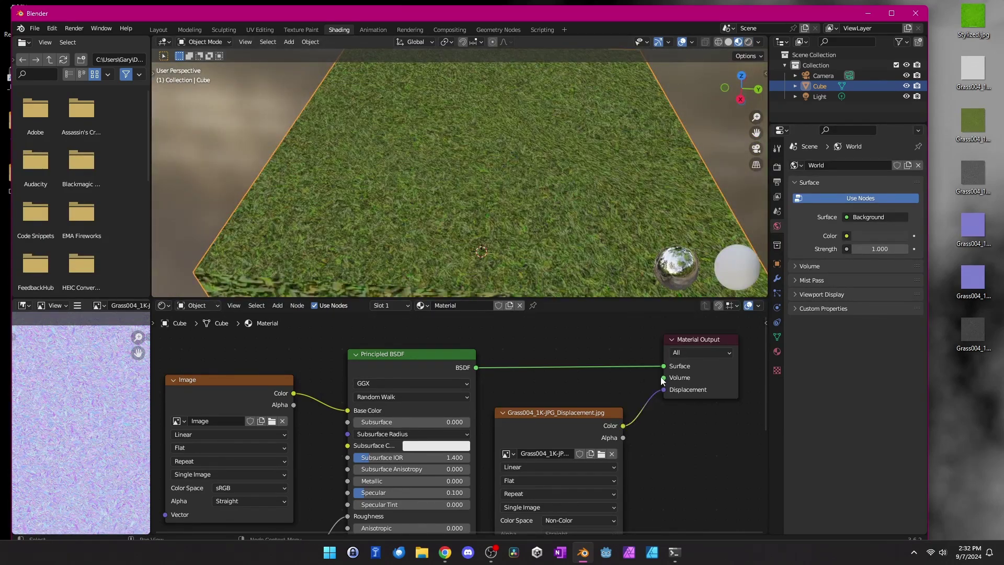
{"action": "left_click", "coordinate": [748, 42]}
{"action": "middle_click_drag", "start_coordinate": [629, 230], "coordinate": [525, 224]}
{"action": "scroll", "coordinate": [672, 444], "scroll_direction": "down", "scroll_amount": 3}
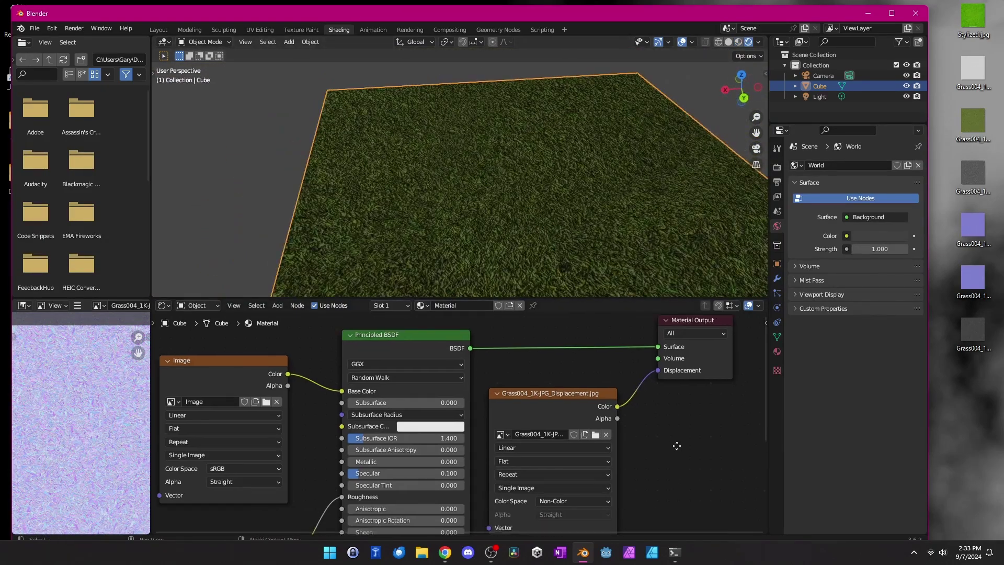
- Add Grass004_1K-JPG_NormalGL.jpg beneath the roughness texture node, try linking its color directly to Normal, and undo that link
{"action": "middle_click_drag", "start_coordinate": [644, 439], "coordinate": [640, 439]}
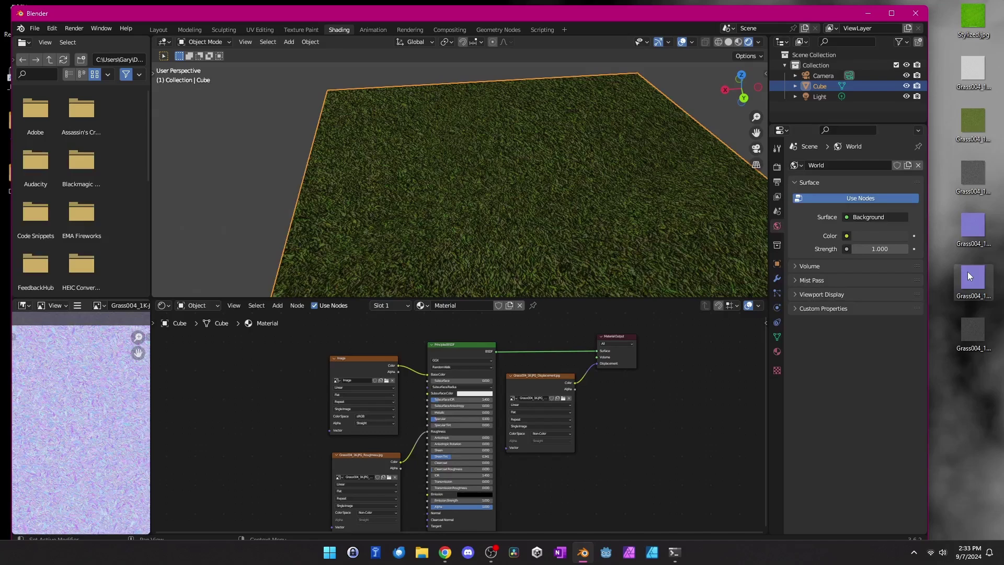
{"action": "left_click_drag", "start_coordinate": [967, 271], "coordinate": [604, 472]}
{"action": "scroll", "coordinate": [597, 397], "scroll_direction": "up", "scroll_amount": 4}
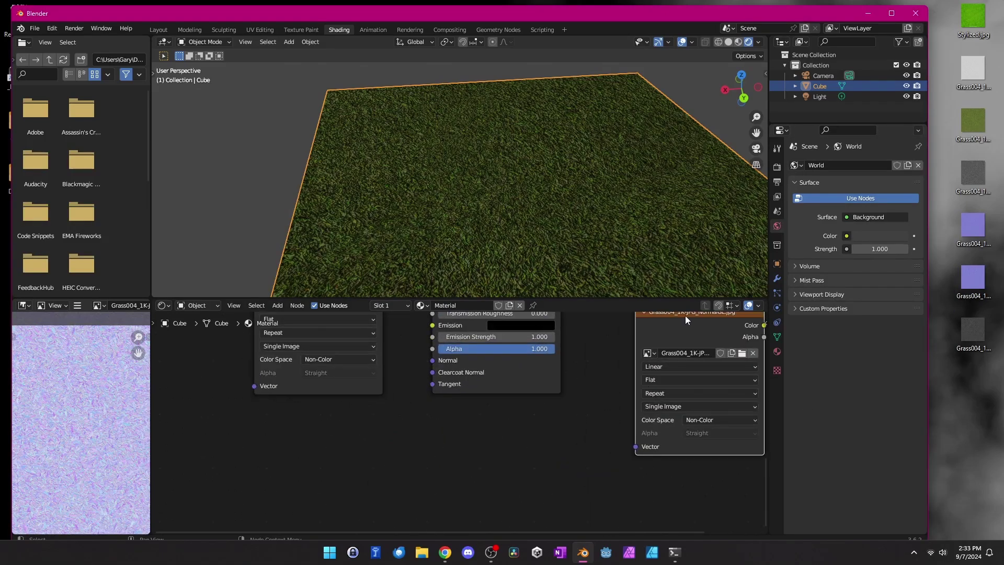
{"action": "left_click_drag", "start_coordinate": [685, 315], "coordinate": [368, 415]}
{"action": "left_click_drag", "start_coordinate": [434, 361], "coordinate": [435, 361]}
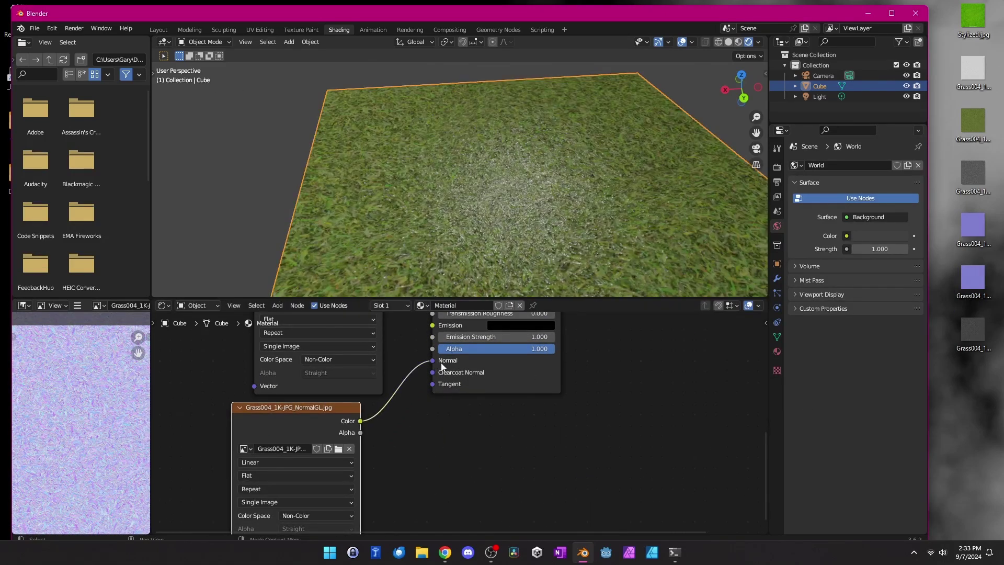
{"action": "key", "text": "ctrl+z"}
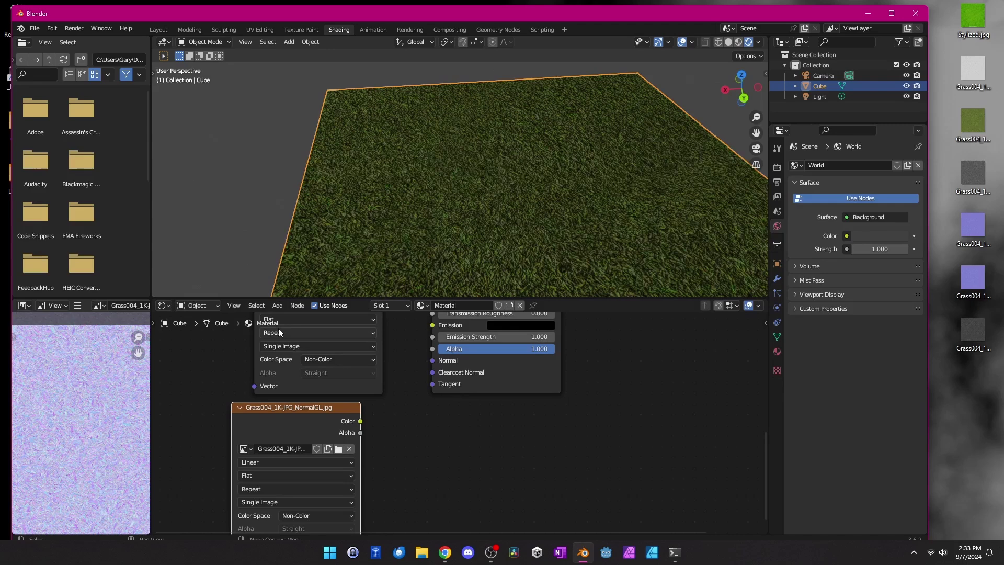
- Add a Normal Map node and connect the NormalGL texture's color through it to the Principled BSDF's Normal input
{"action": "left_click", "coordinate": [278, 305]}
{"action": "left_click", "coordinate": [299, 318]}
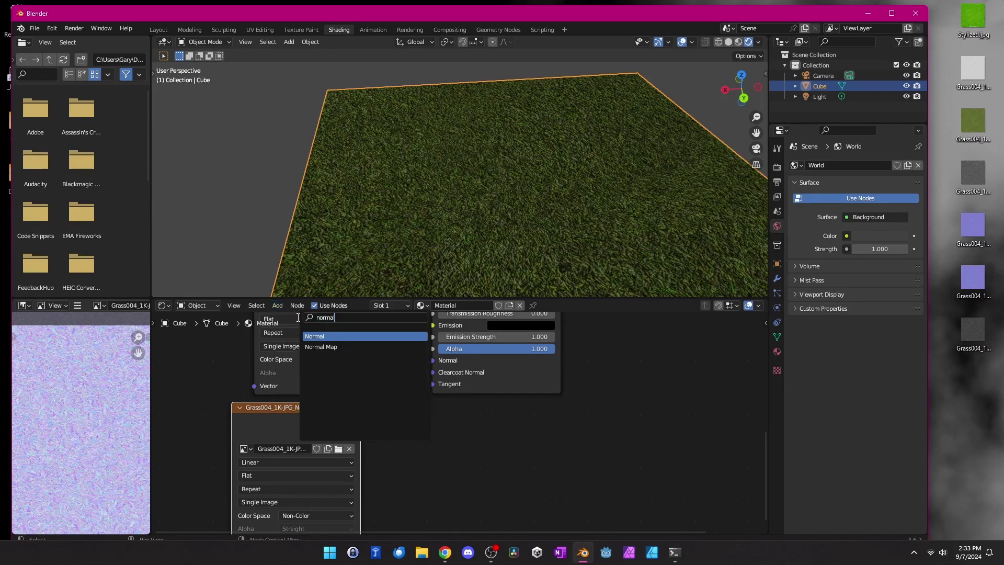
{"action": "left_click", "coordinate": [321, 347]}
{"action": "left_click", "coordinate": [405, 490]}
{"action": "left_click_drag", "start_coordinate": [361, 420], "coordinate": [370, 466]}
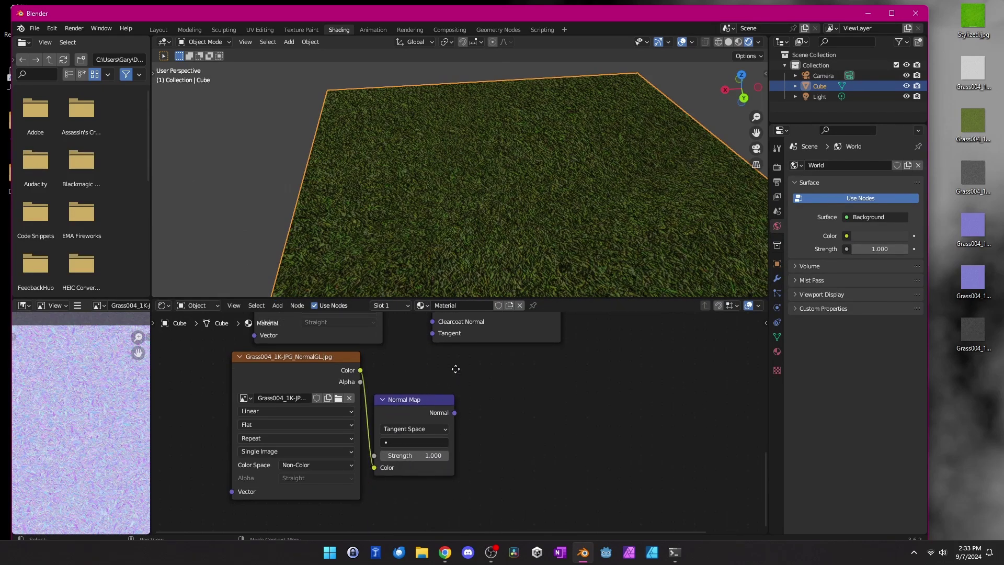
{"action": "middle_click_drag", "start_coordinate": [455, 369], "coordinate": [457, 419]}
{"action": "left_click_drag", "start_coordinate": [455, 462], "coordinate": [434, 359]}
{"action": "left_click_drag", "start_coordinate": [329, 407], "coordinate": [293, 416]}
{"action": "left_click_drag", "start_coordinate": [406, 448], "coordinate": [379, 423]}
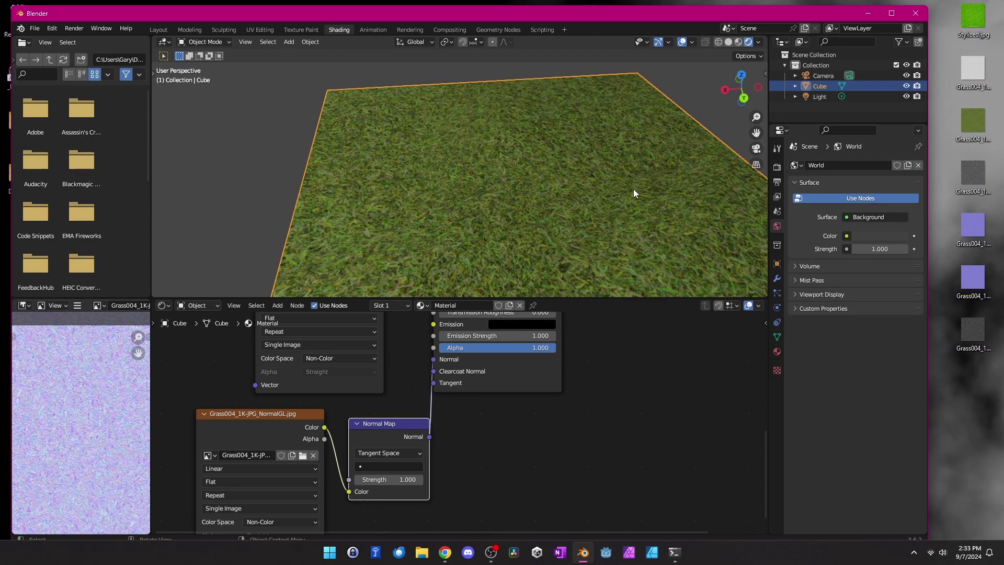
- Set the Normal Map node's strength to 0.300 for the grass material and render the image
{"action": "middle_click_drag", "start_coordinate": [633, 189], "coordinate": [525, 251]}
{"action": "scroll", "coordinate": [497, 229], "scroll_direction": "up", "scroll_amount": 5}
{"action": "mouse_move", "coordinate": [389, 479]}
{"action": "left_mouse_down"}
{"action": "mouse_move", "coordinate": [340, 479]}
{"action": "mouse_move", "coordinate": [363, 479]}
{"action": "mouse_move", "coordinate": [352, 479]}
{"action": "left_mouse_up"}
{"action": "scroll", "coordinate": [506, 207], "scroll_direction": "down", "scroll_amount": 6}
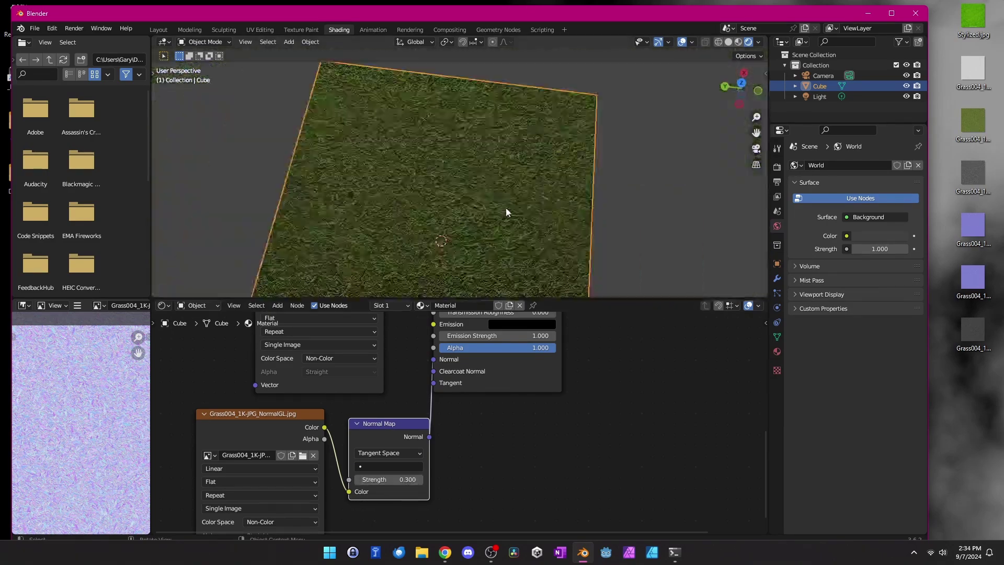
{"action": "middle_click_drag", "start_coordinate": [506, 207], "coordinate": [646, 272]}
{"action": "scroll", "coordinate": [481, 189], "scroll_direction": "down", "scroll_amount": 5}
{"action": "key", "text": "F12"}
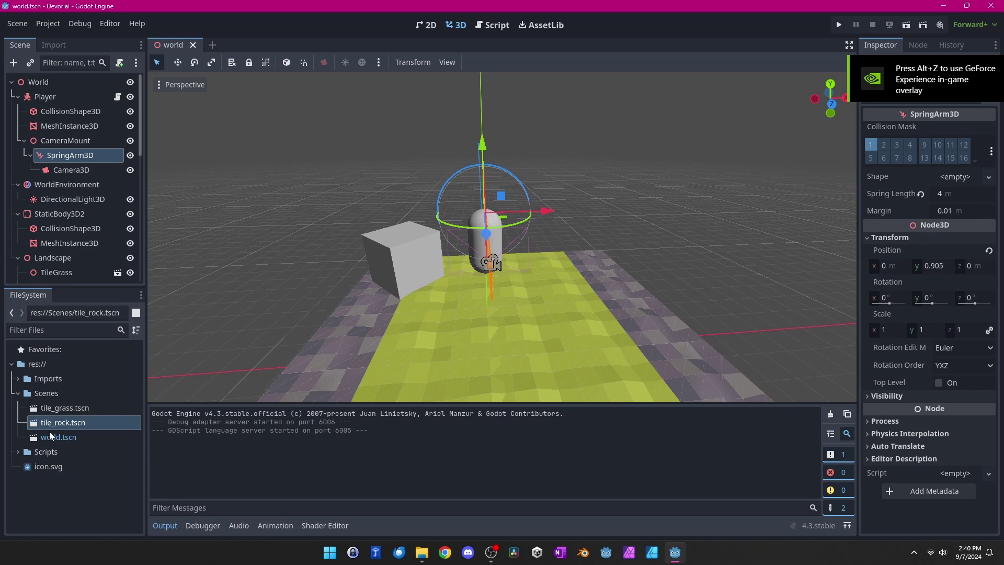
- Expand the project's Imports folder and look through the Grass and Rock glTF files and their palette images
{"action": "left_click", "coordinate": [19, 377]}
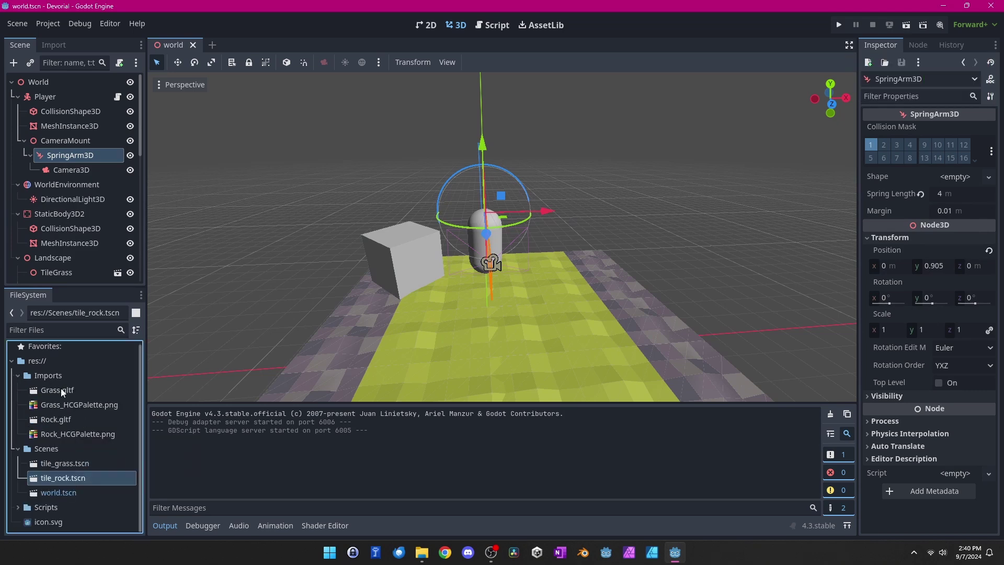
{"action": "left_click", "coordinate": [73, 391]}
{"action": "left_click", "coordinate": [76, 406]}
{"action": "left_click", "coordinate": [62, 420]}
{"action": "left_click", "coordinate": [92, 432]}
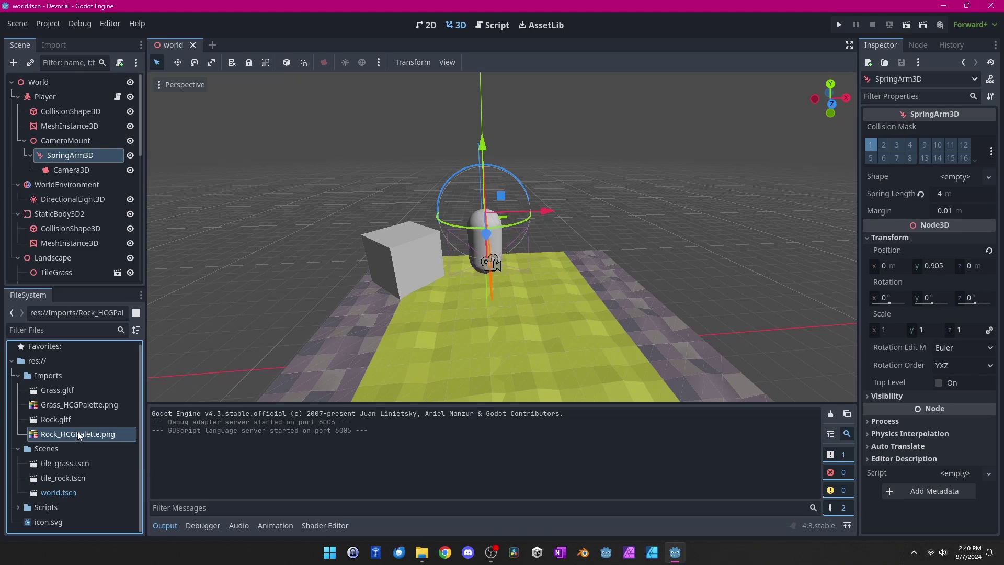
- Duplicate Grass_HCGPalette.png in the Imports folder under the name HCGPalette.png
{"action": "mouse_move", "coordinate": [114, 406]}
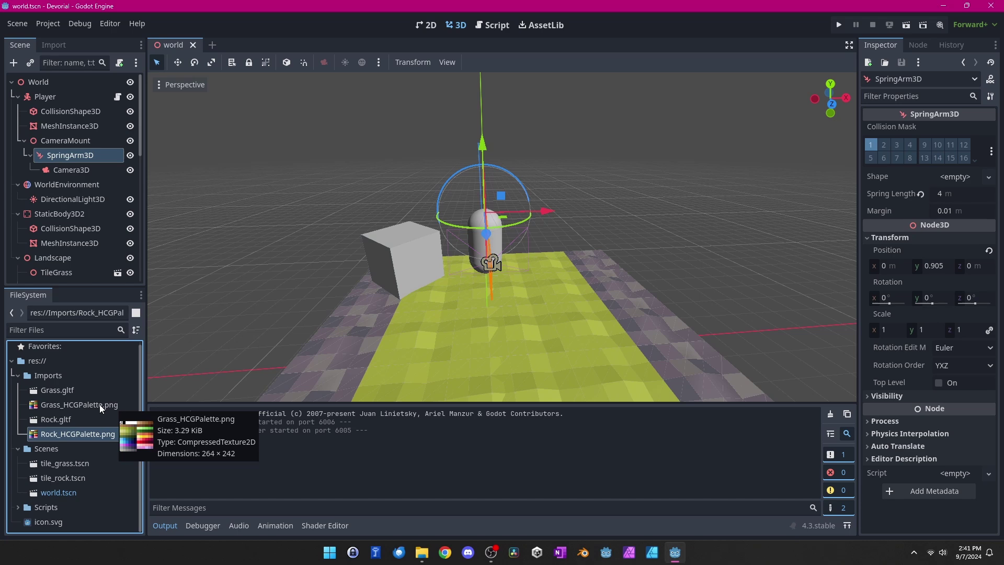
{"action": "left_click", "coordinate": [99, 404]}
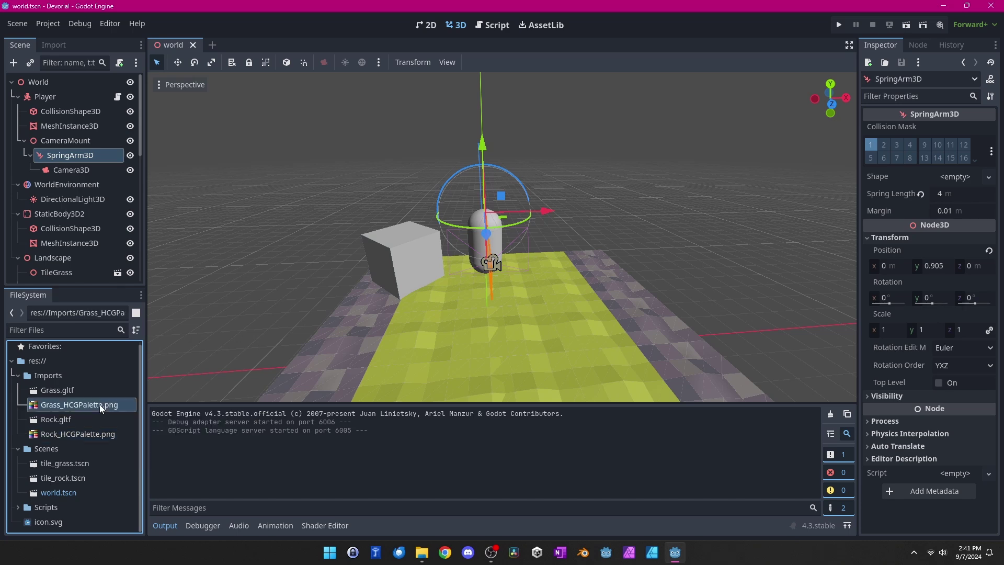
{"action": "right_click", "coordinate": [99, 404]}
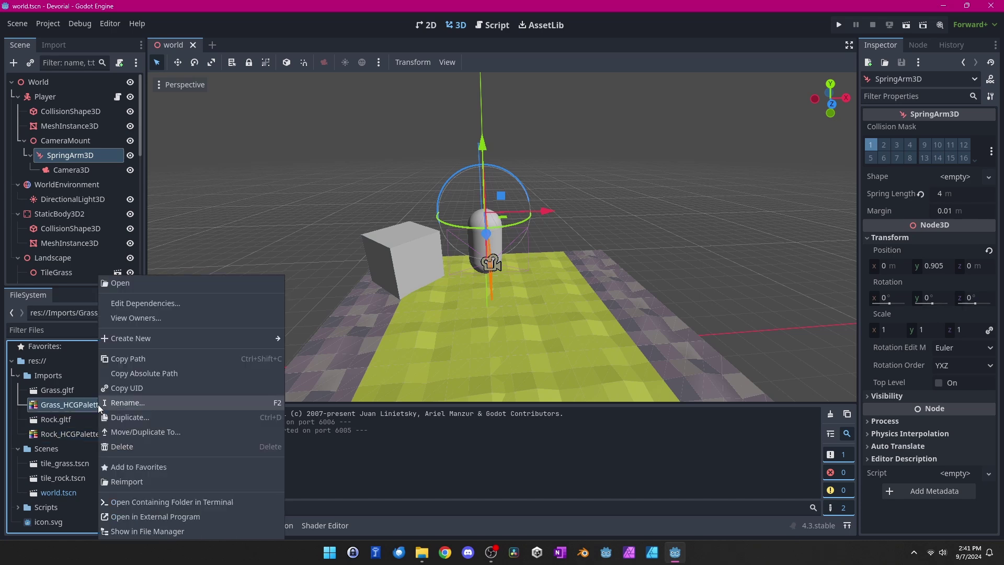
{"action": "left_click", "coordinate": [134, 418]}
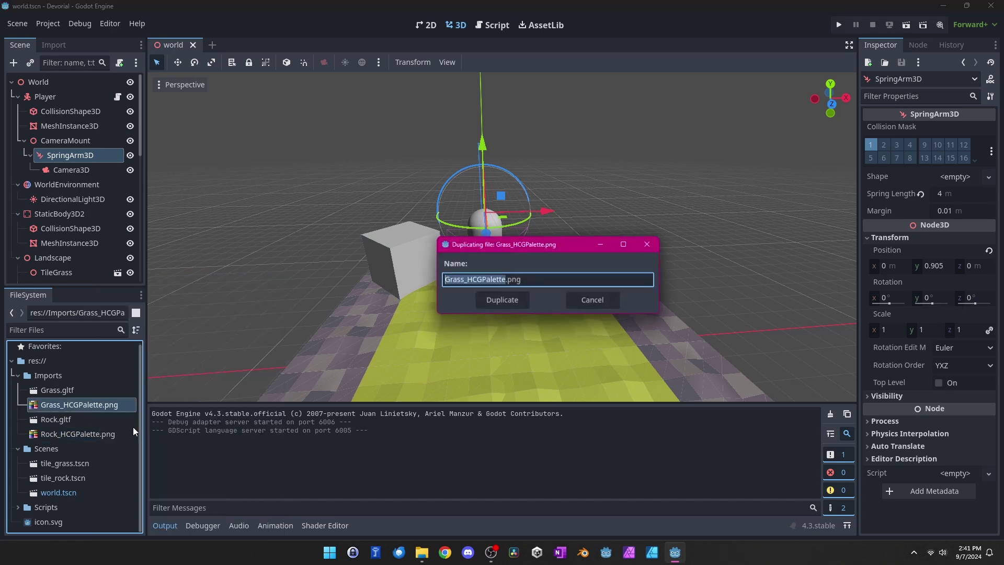
{"action": "left_click", "coordinate": [466, 280]}
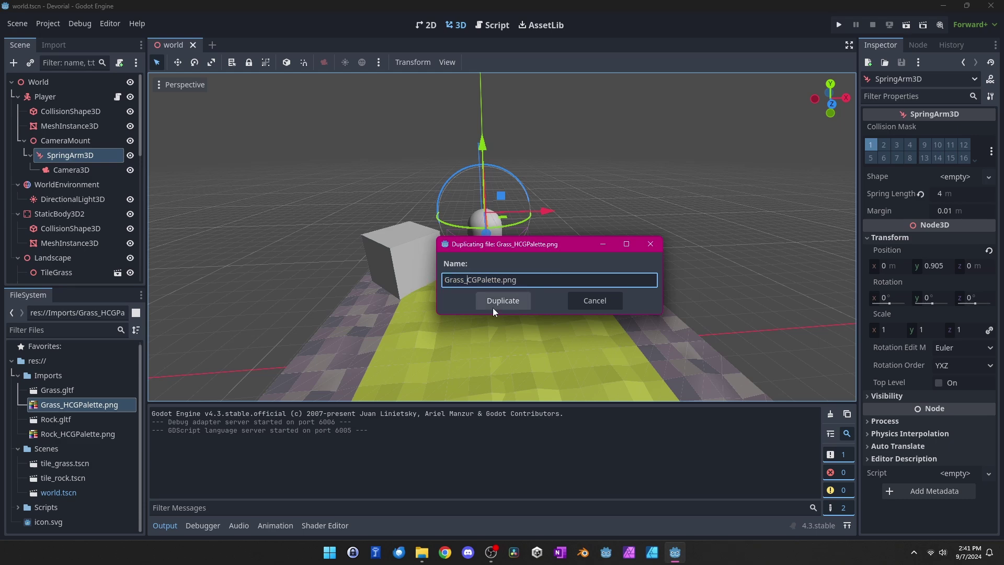
{"action": "key", "text": "BackSpace"}
{"action": "key", "text": "BackSpace"}
{"action": "key", "text": "BackSpace"}
{"action": "key", "text": "BackSpace"}
{"action": "key", "text": "BackSpace"}
{"action": "key", "text": "BackSpace"}
{"action": "type", "text": "H"}
{"action": "left_click", "coordinate": [494, 306]}
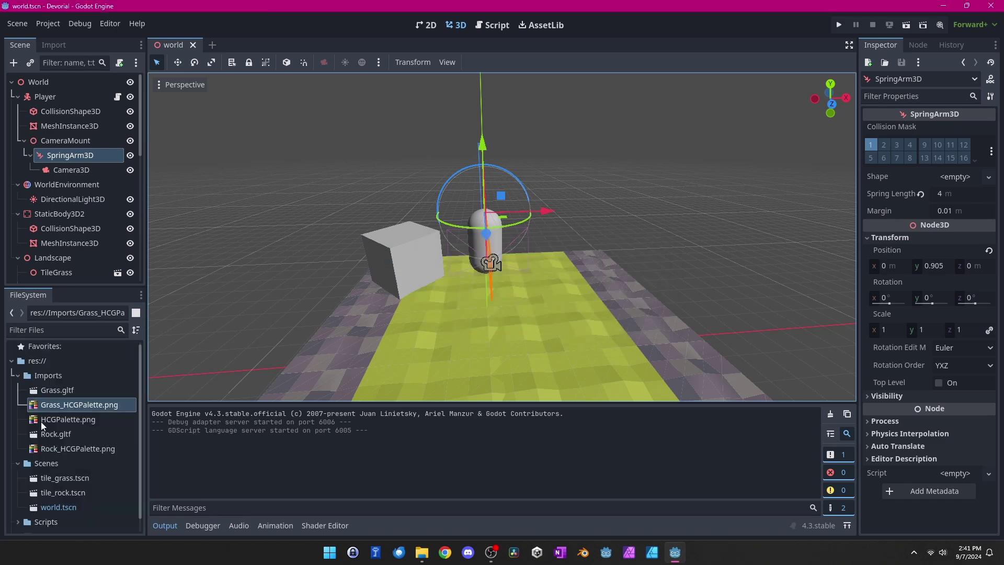
- In tile_grass.tscn, assign HCGPalette.png as the Grass mesh's surface material override 0, then save and close the scene
{"action": "left_click", "coordinate": [82, 478]}
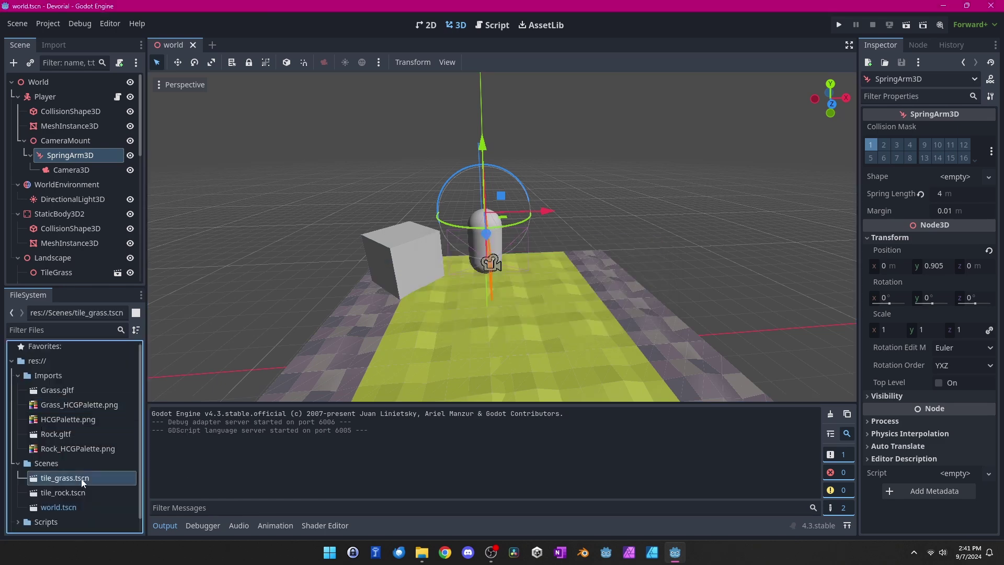
{"action": "double_click", "coordinate": [81, 479]}
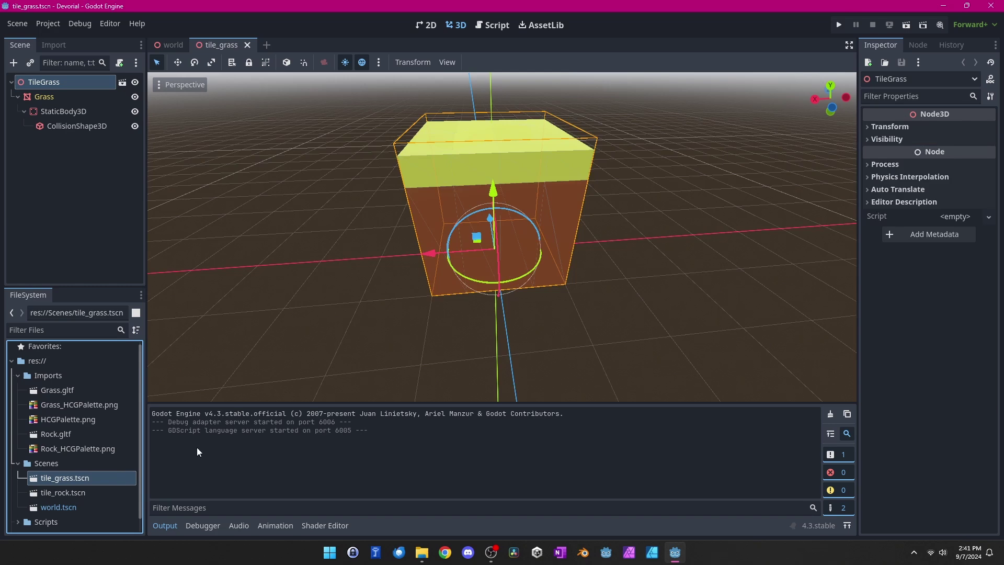
{"action": "left_click", "coordinate": [46, 97]}
{"action": "left_click", "coordinate": [872, 172]}
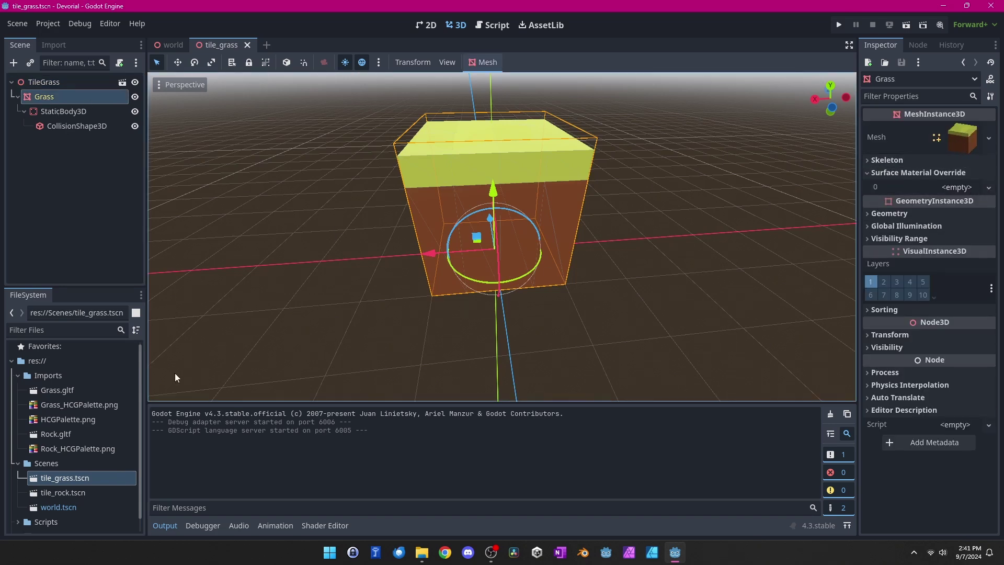
{"action": "left_click_drag", "start_coordinate": [69, 421], "coordinate": [953, 196]}
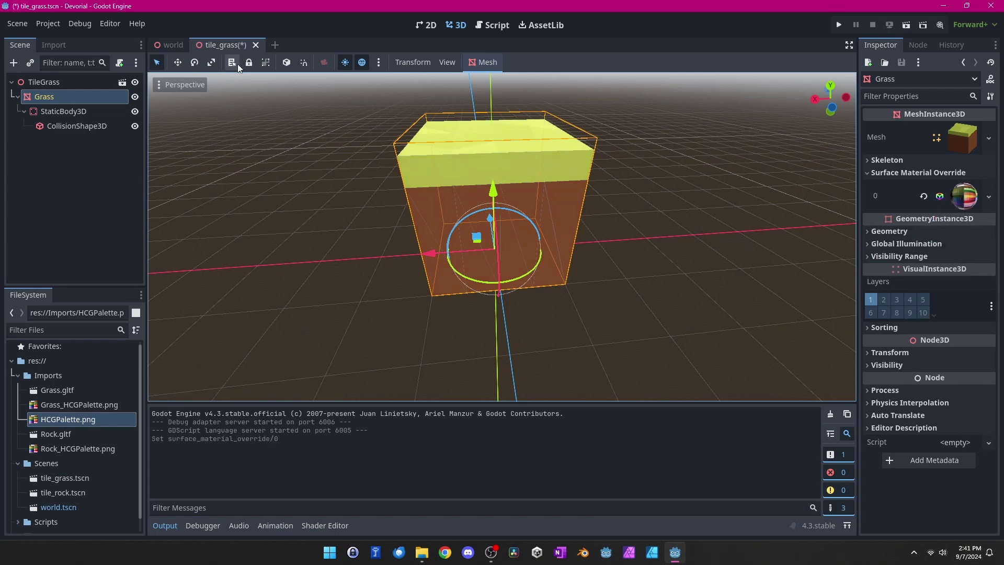
{"action": "left_click", "coordinate": [255, 45]}
{"action": "left_click", "coordinate": [446, 309]}
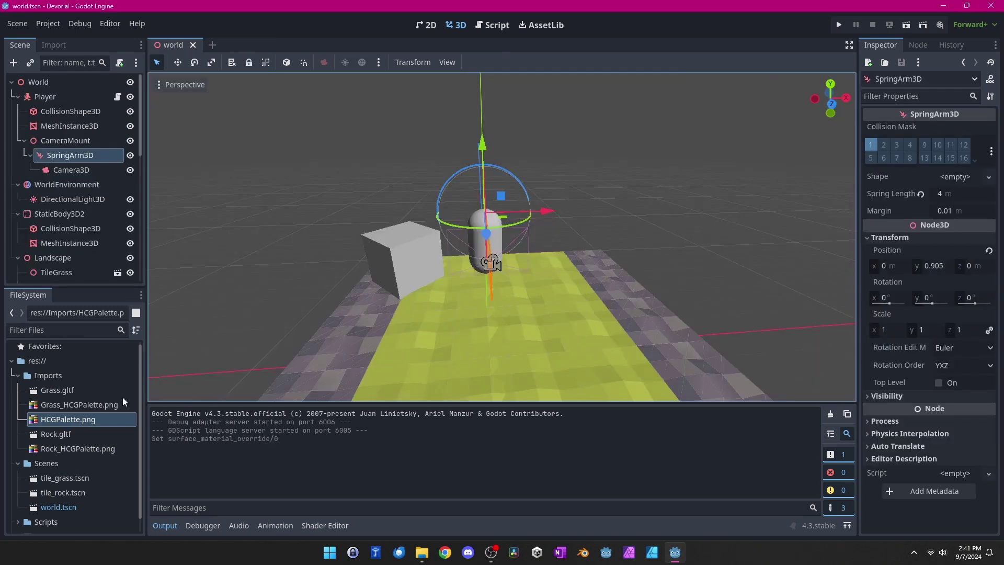
- In tile_rock.tscn, assign HCGPalette.png as the mesh's surface material override 0, then save and close the scene
{"action": "double_click", "coordinate": [62, 492]}
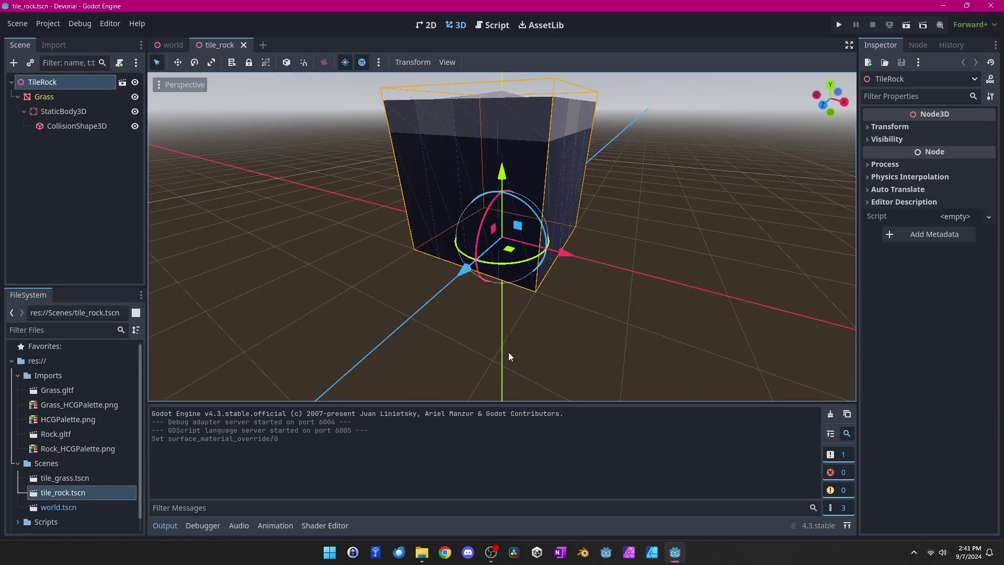
{"action": "left_click", "coordinate": [43, 96]}
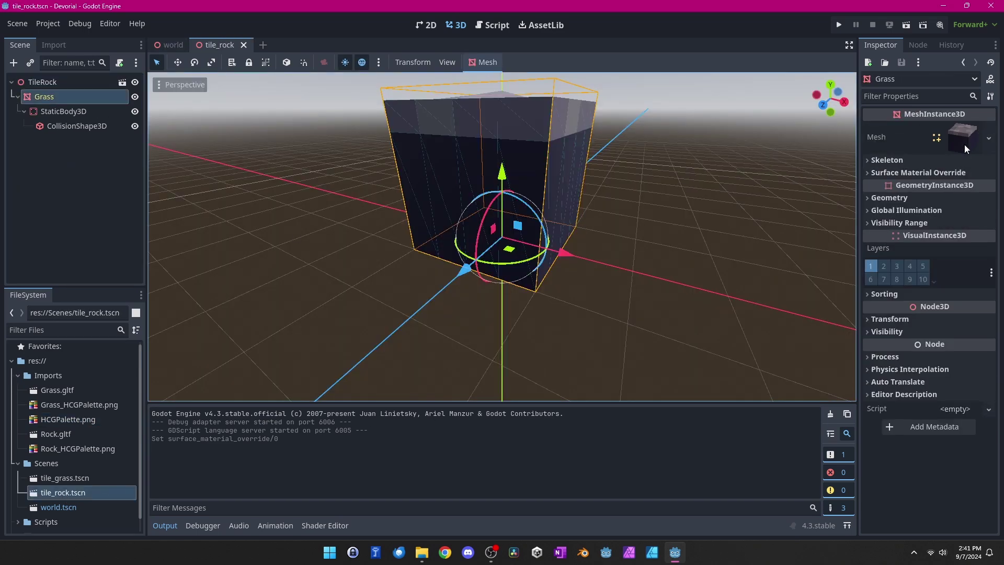
{"action": "left_click", "coordinate": [896, 173]}
{"action": "left_click_drag", "start_coordinate": [68, 418], "coordinate": [945, 186]}
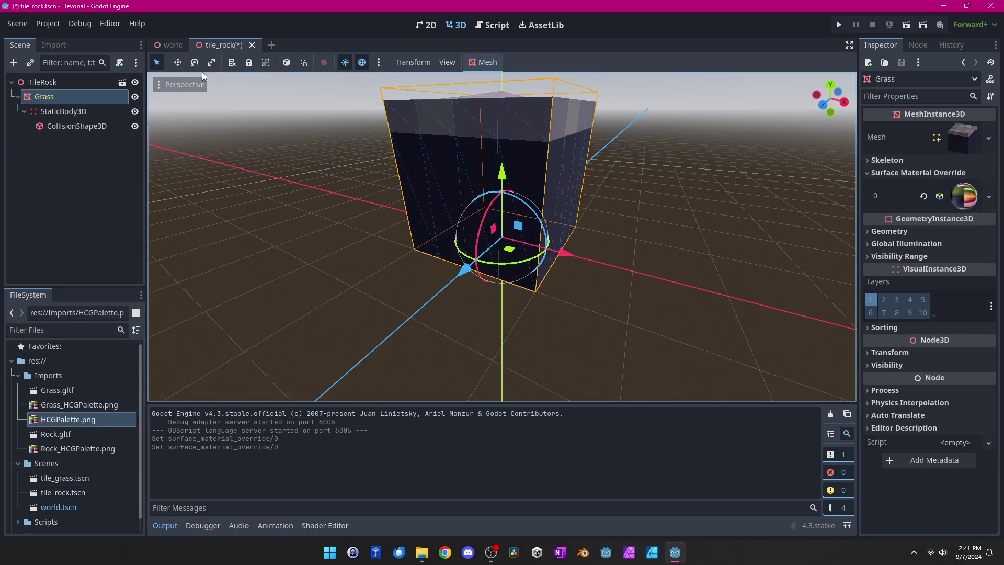
{"action": "left_click", "coordinate": [251, 45]}
{"action": "left_click", "coordinate": [431, 307]}
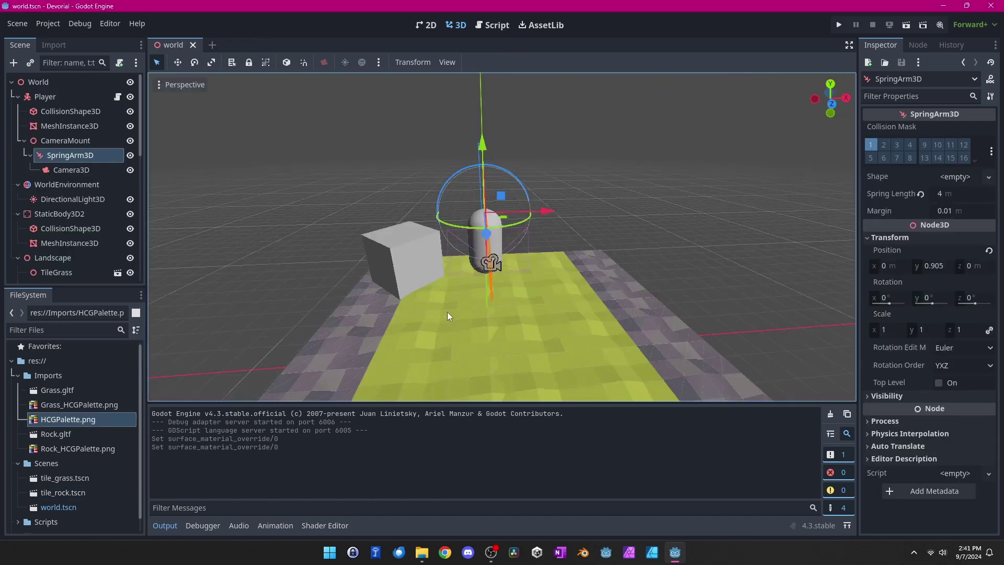
- Delete Grass_HCGPalette.png and Rock_HCGPalette.png from the Imports folder despite their glTF dependencies
{"action": "middle_click_drag", "start_coordinate": [544, 314], "coordinate": [522, 285]}
{"action": "left_click", "coordinate": [92, 406]}
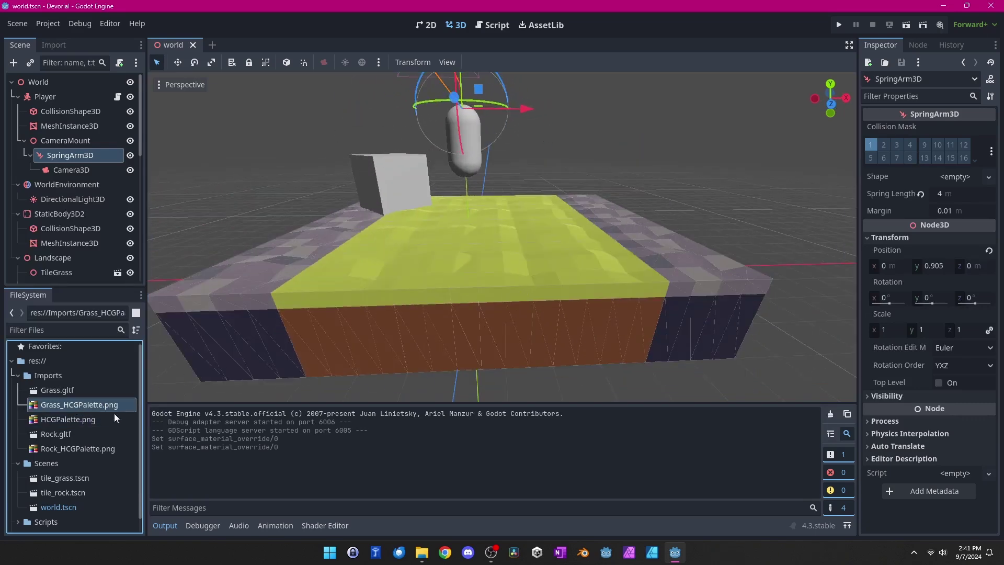
{"action": "key", "text": "Delete"}
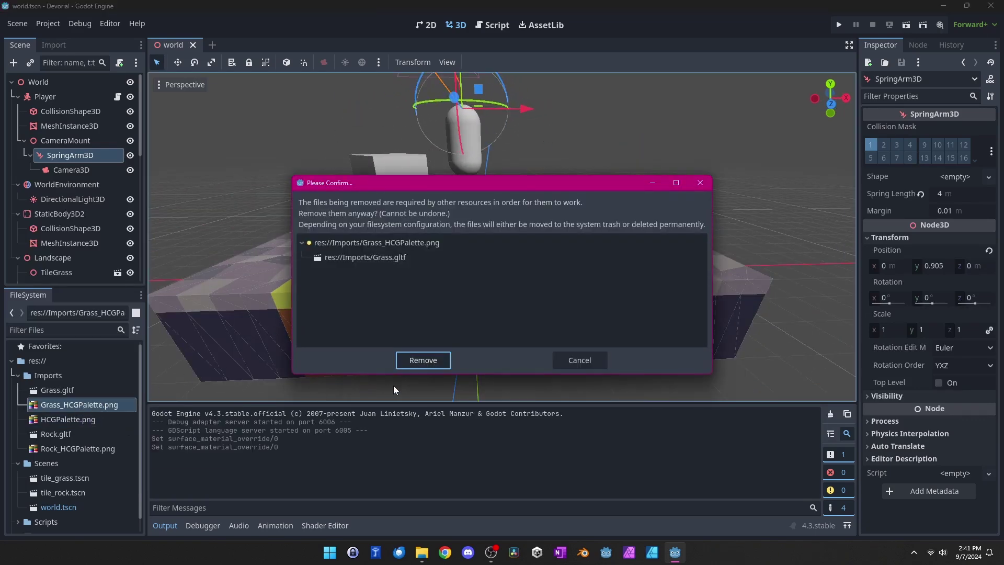
{"action": "left_click", "coordinate": [405, 358]}
{"action": "left_click", "coordinate": [99, 433]}
{"action": "key", "text": "Delete"}
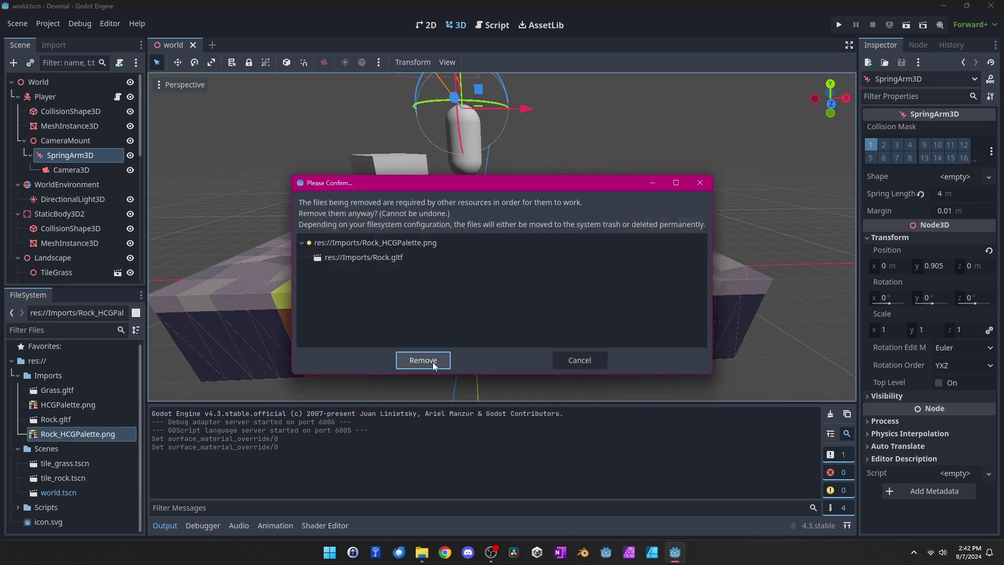
{"action": "left_click", "coordinate": [430, 360]}
- Examine the grass and rock tiles in the world scene from several sides and select the shared HCGPalette.png
{"action": "mouse_move", "coordinate": [700, 243]}
{"action": "middle_mouse_down"}
{"action": "mouse_move", "coordinate": [623, 271]}
{"action": "mouse_move", "coordinate": [290, 224]}
{"action": "mouse_move", "coordinate": [444, 248]}
{"action": "mouse_move", "coordinate": [710, 249]}
{"action": "middle_mouse_up"}
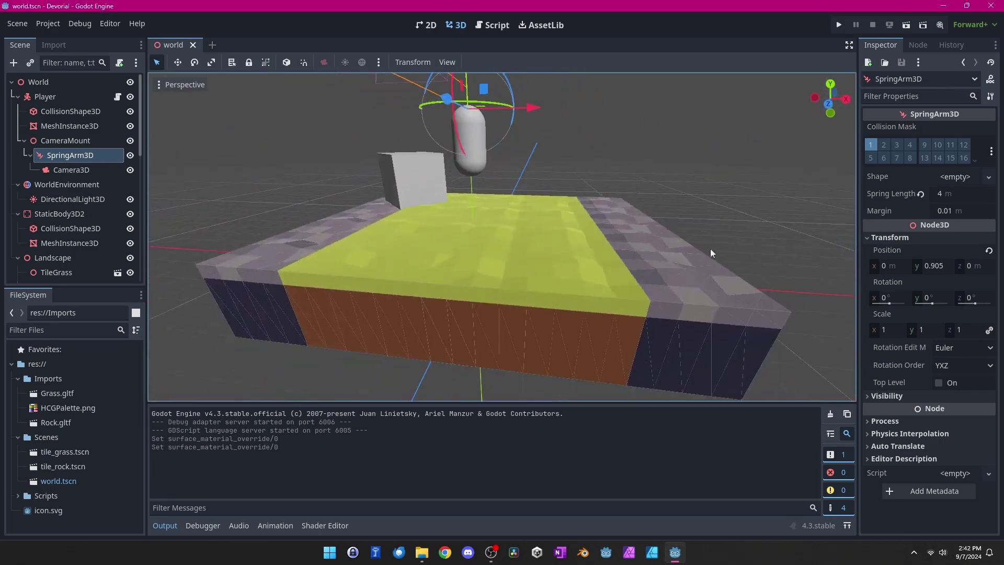
{"action": "left_click", "coordinate": [761, 242]}
{"action": "scroll", "coordinate": [390, 357], "scroll_direction": "up", "scroll_amount": 3}
{"action": "middle_click_drag", "start_coordinate": [390, 356], "coordinate": [528, 359]}
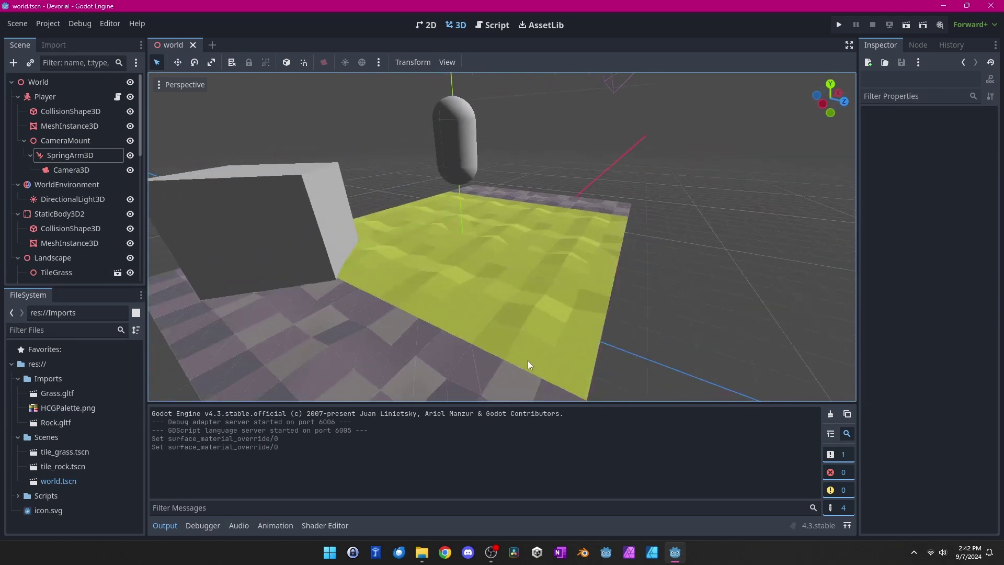
{"action": "left_click", "coordinate": [105, 409]}
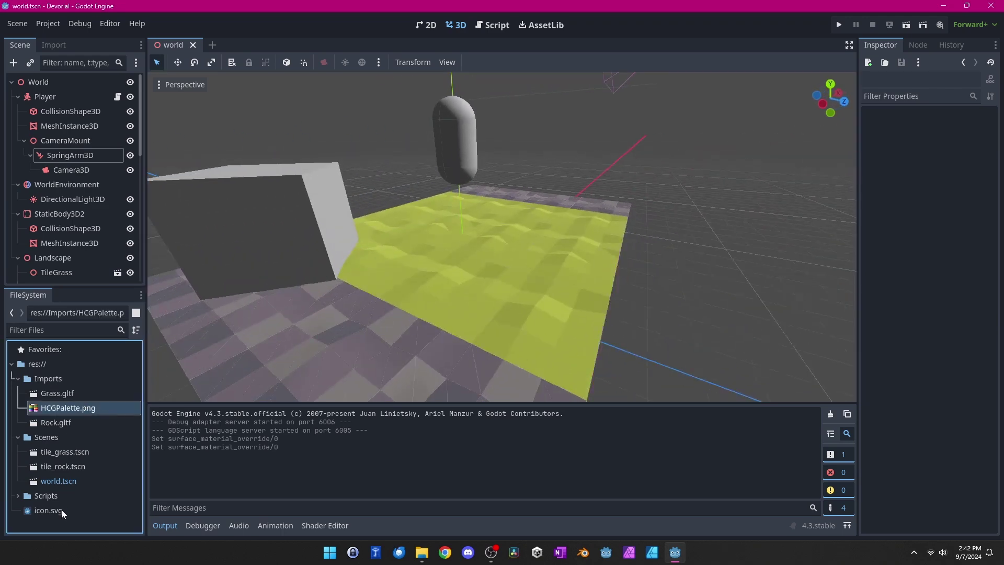